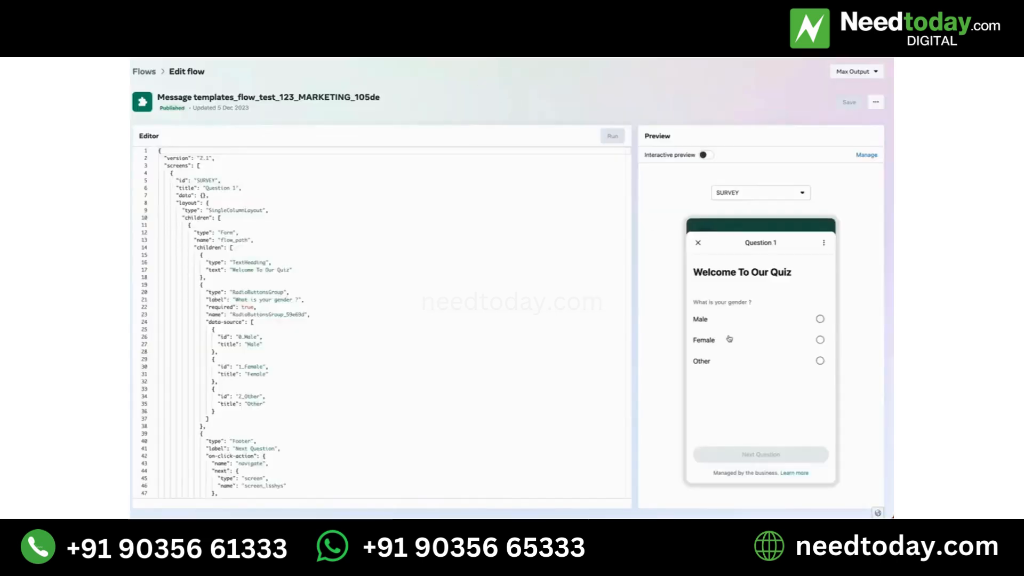
Preview the SURVEY, screen_hqyqro and screen_lsshys screens of the published flow and review its JSON code.
left_click(731, 194)
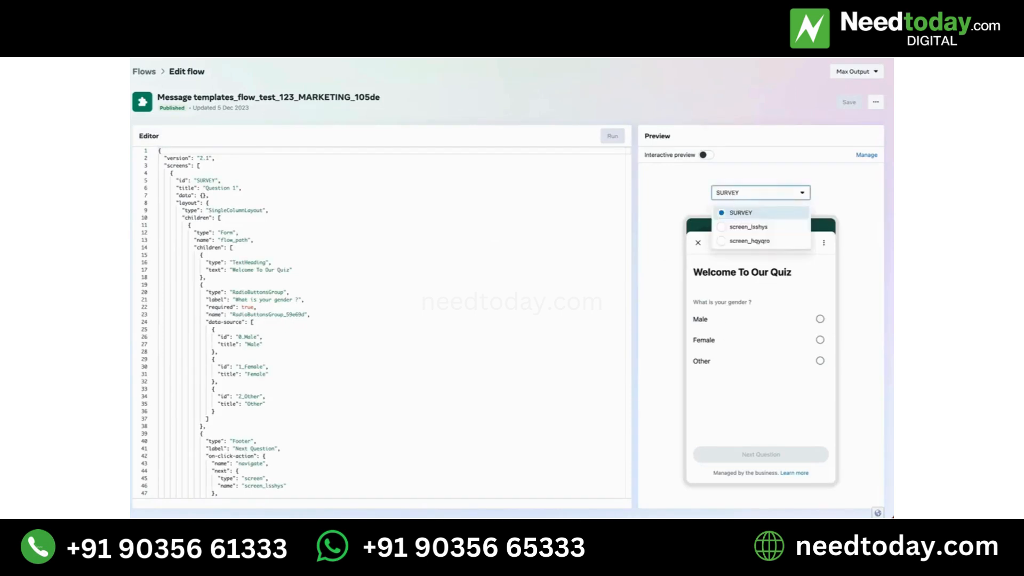
left_click(743, 243)
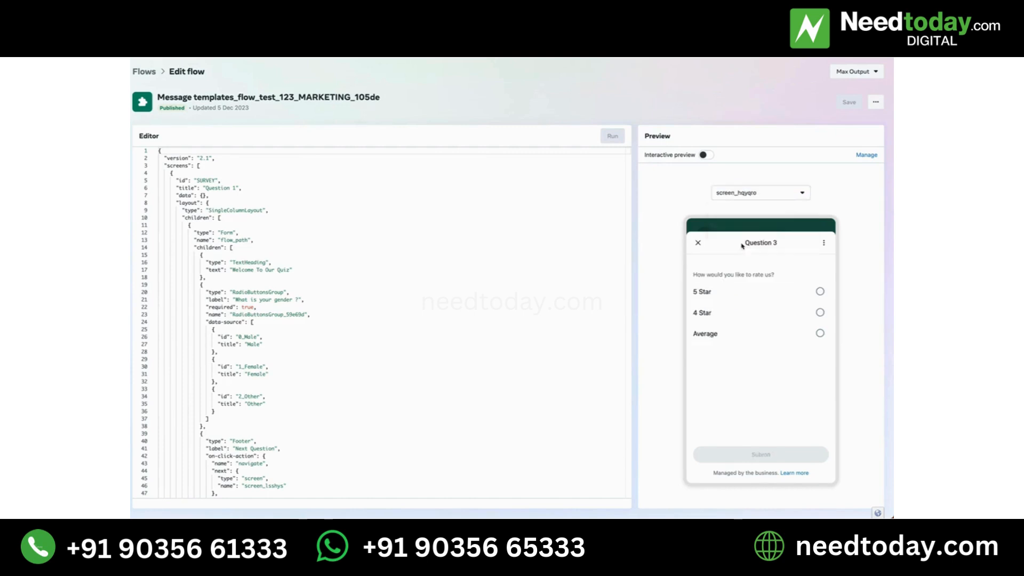
left_click(749, 201)
left_click(750, 226)
left_click(749, 194)
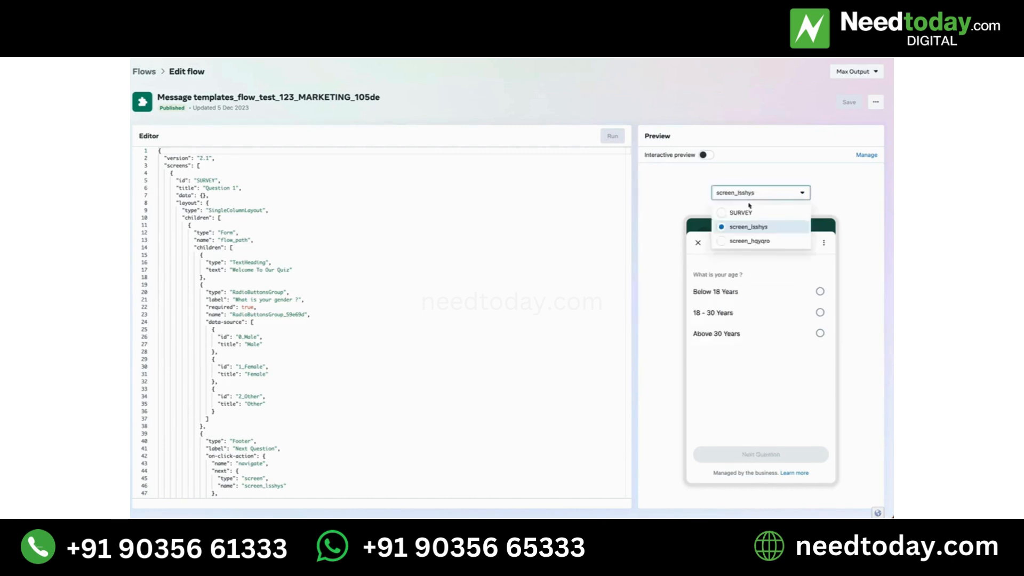
left_click(749, 212)
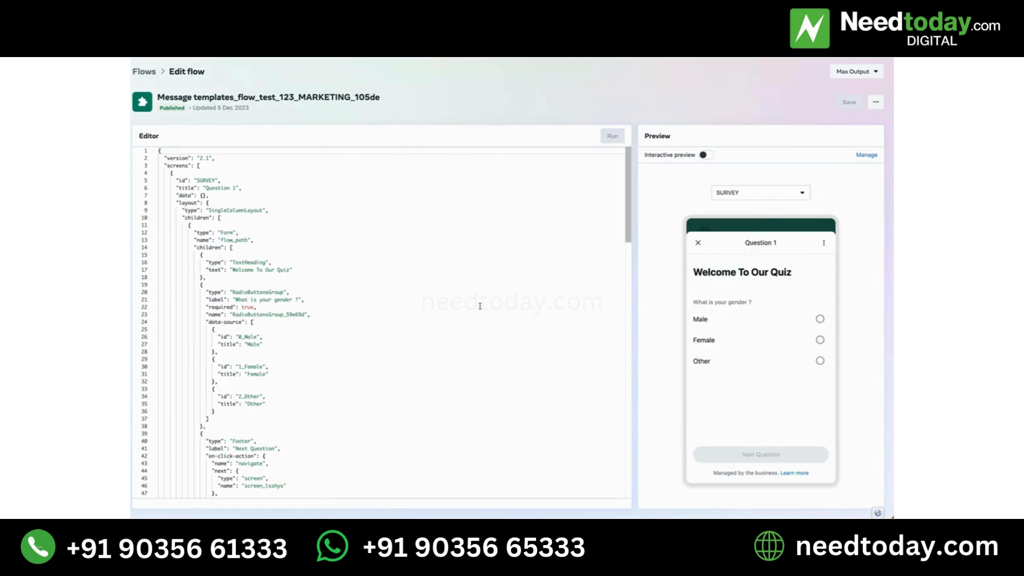
scroll(479, 306, "down", 15)
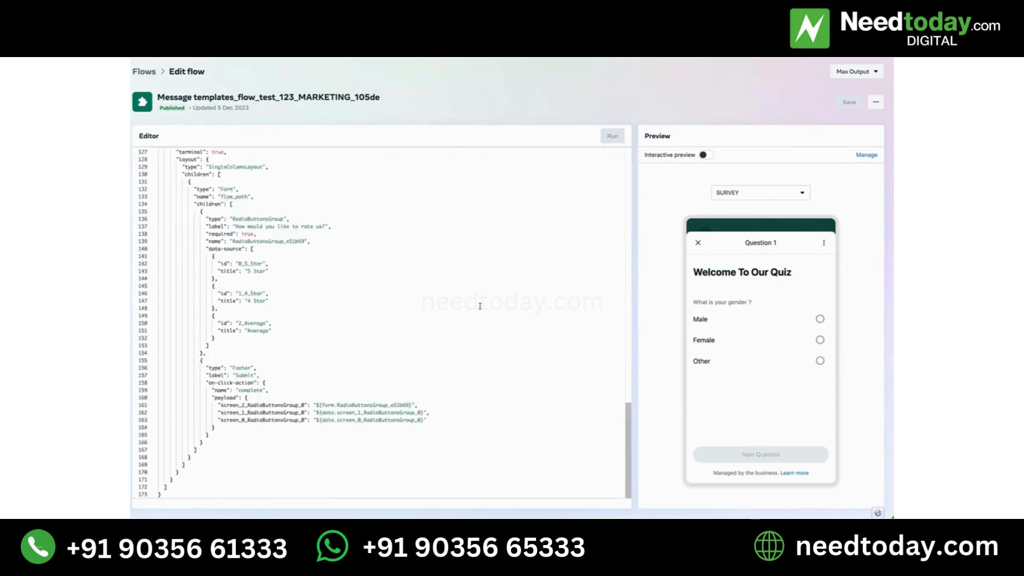
scroll(479, 305, "up", 15)
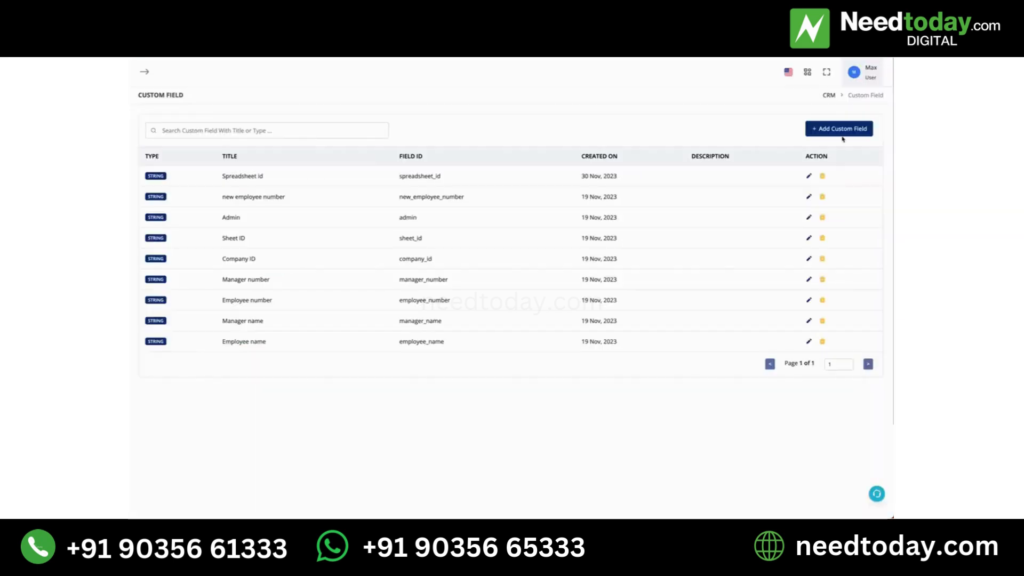
Add a new custom field titled "flow response" with field type String.
left_click(840, 129)
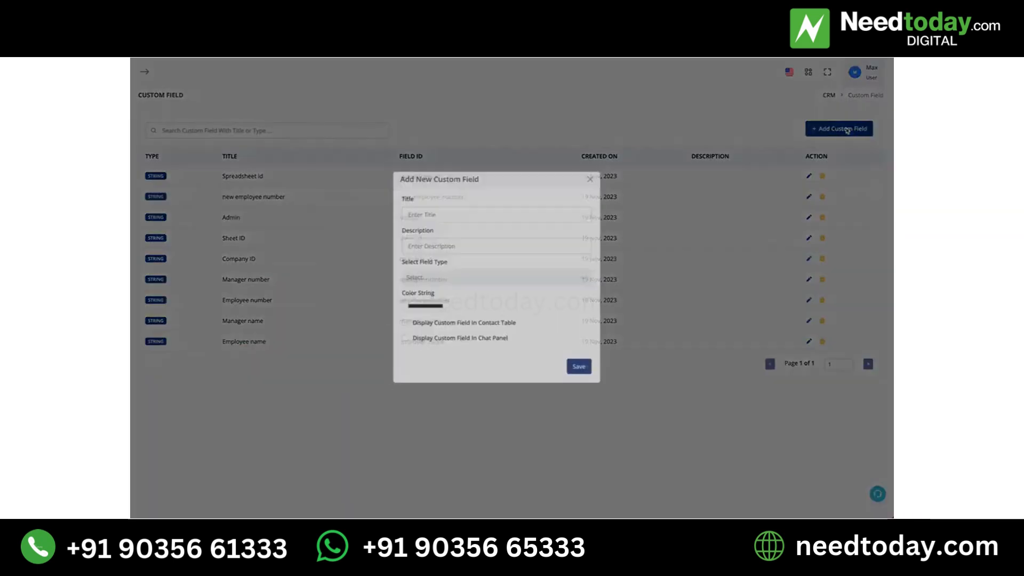
left_click(466, 227)
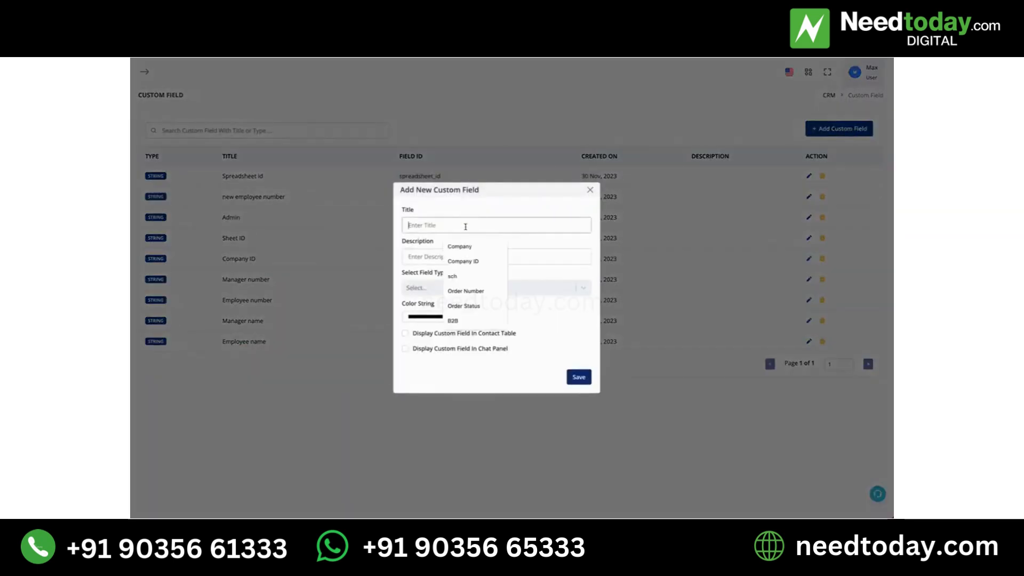
type("flow response")
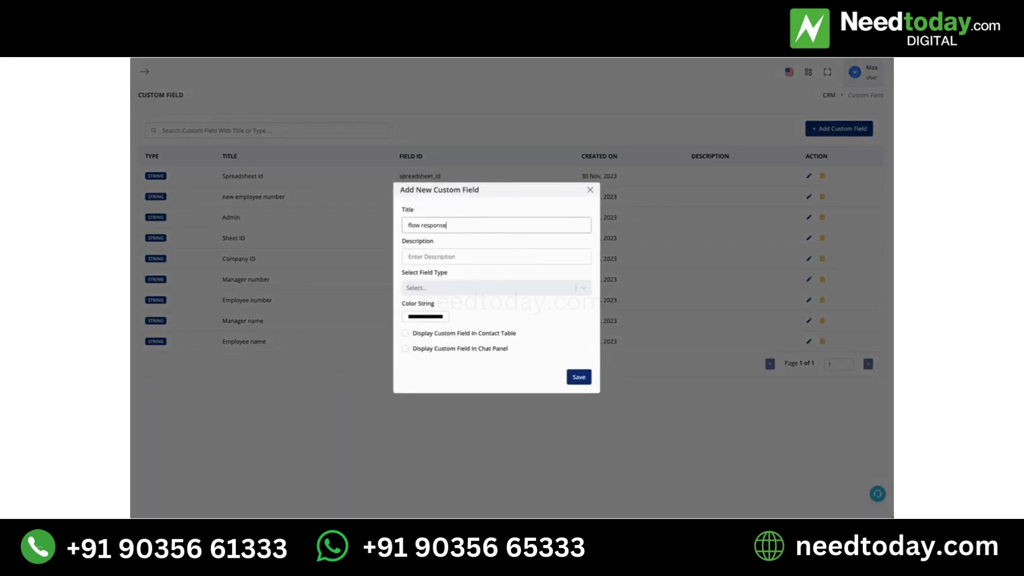
left_click(489, 291)
left_click(485, 307)
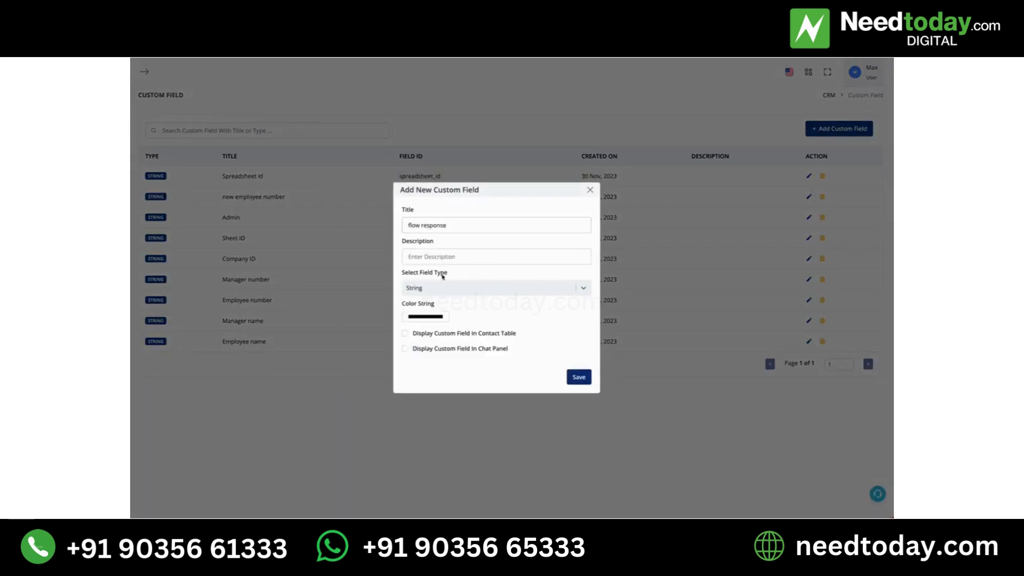
left_click(572, 379)
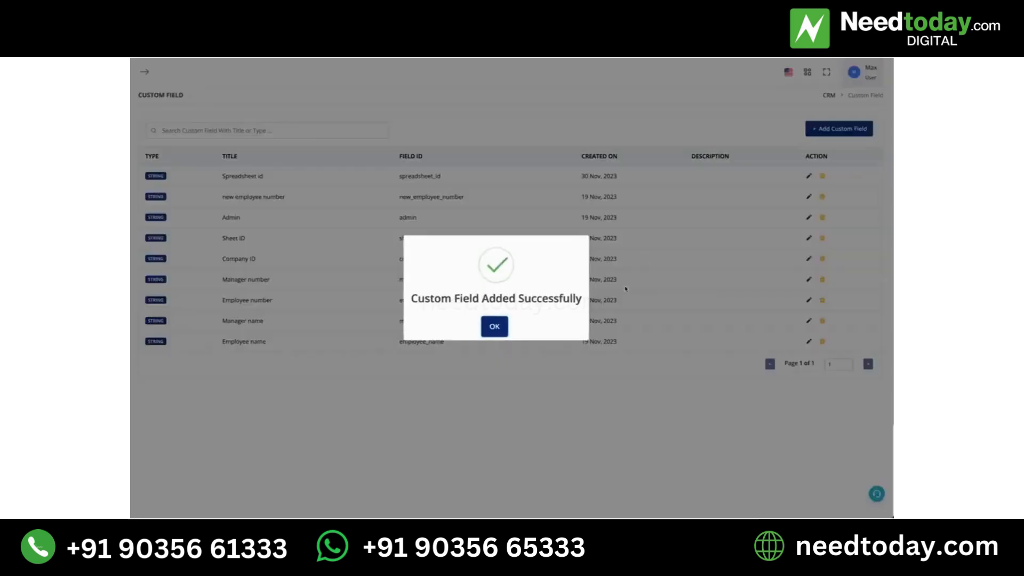
left_click(493, 324)
Add a custom field titled "q1" with field type String.
left_click(870, 129)
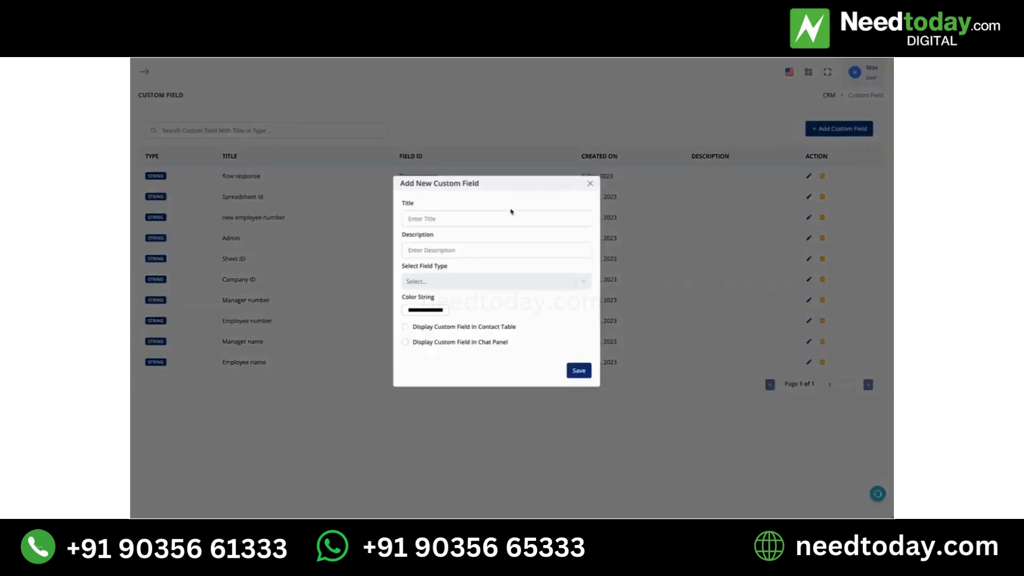
left_click(491, 224)
type("q1")
left_click(472, 287)
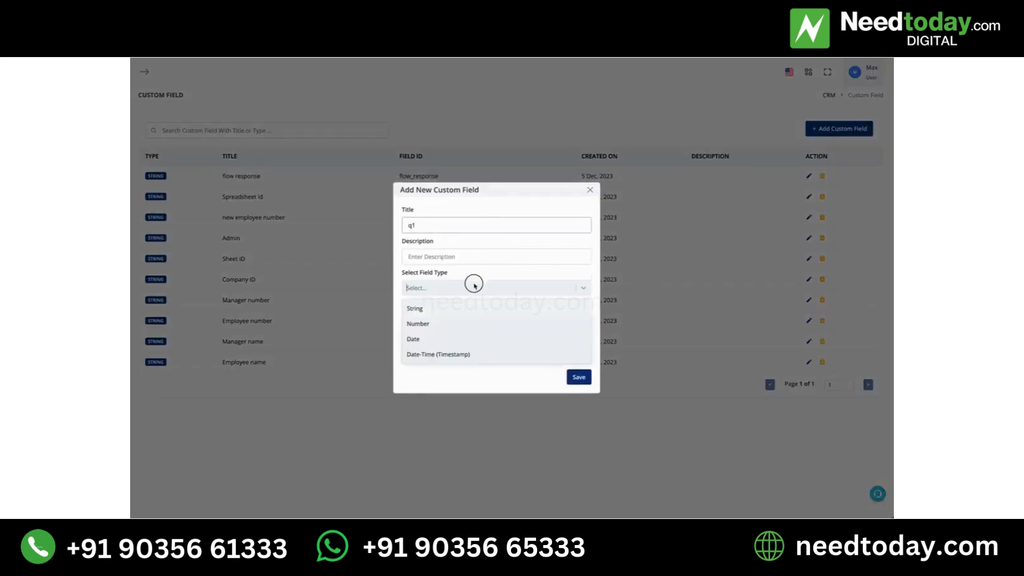
left_click(470, 305)
left_click(580, 378)
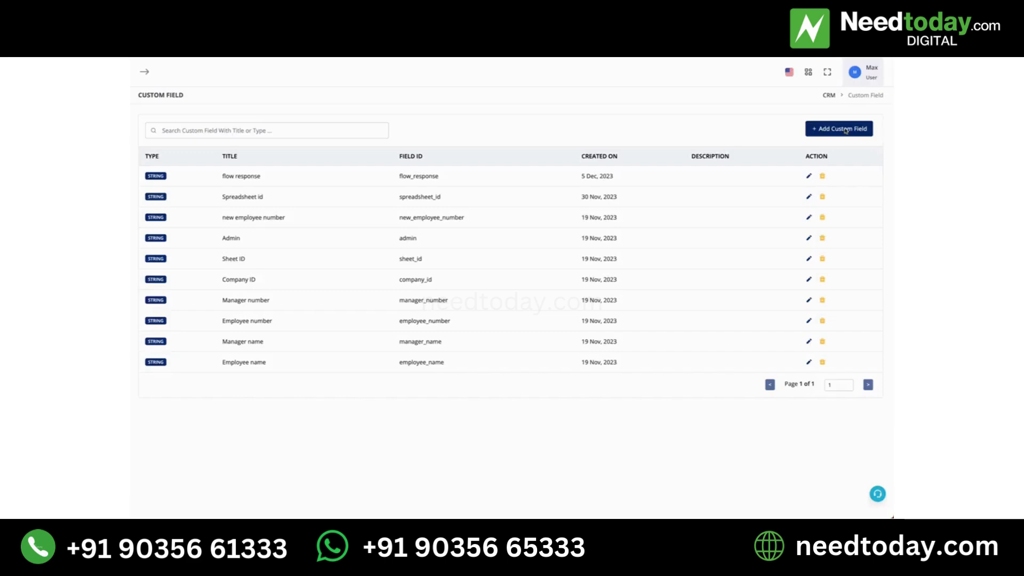
Add a custom field titled "q2" with field type String.
left_click(845, 130)
left_click(533, 223)
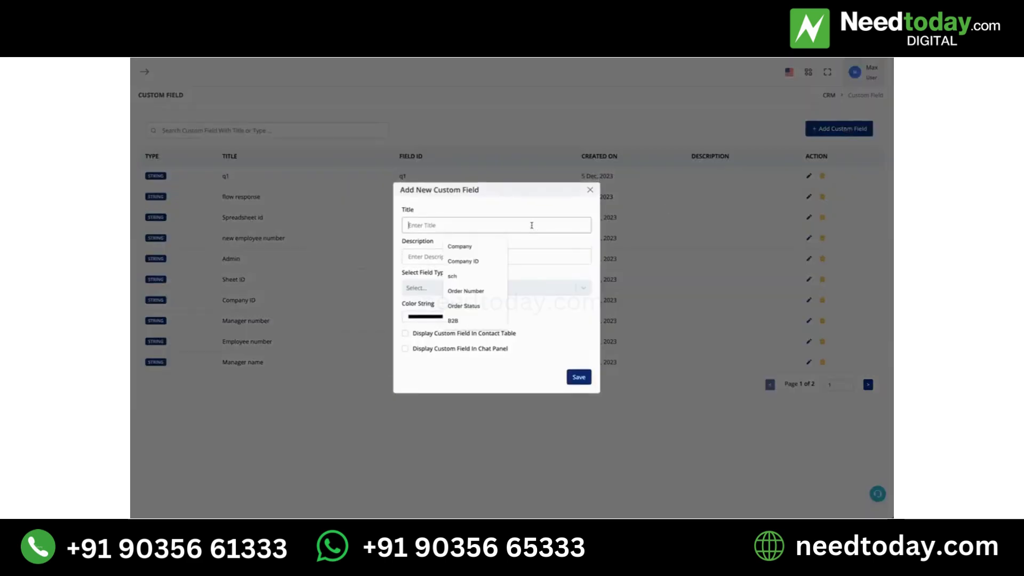
type("q2")
left_click(521, 288)
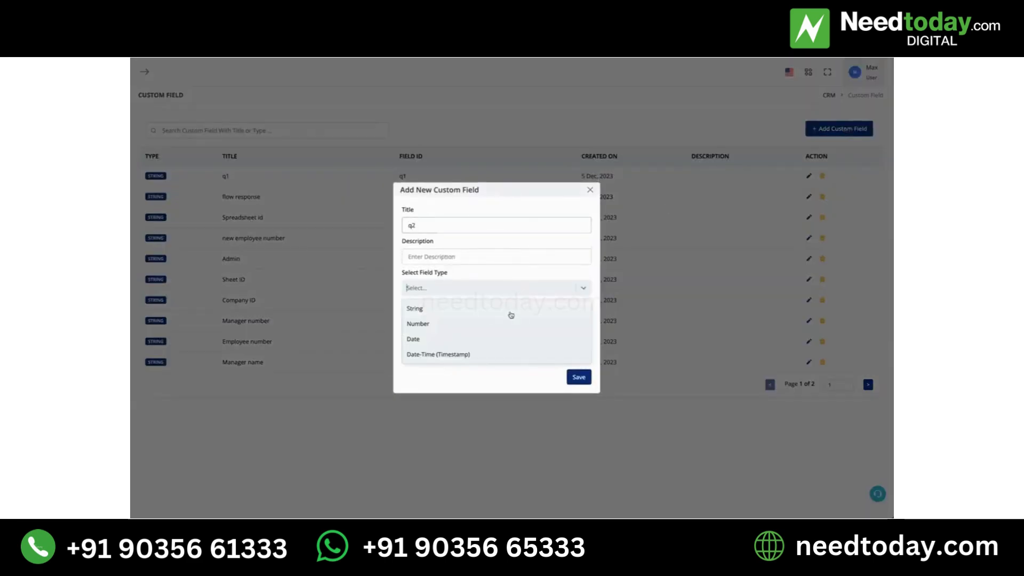
left_click(510, 310)
left_click(580, 378)
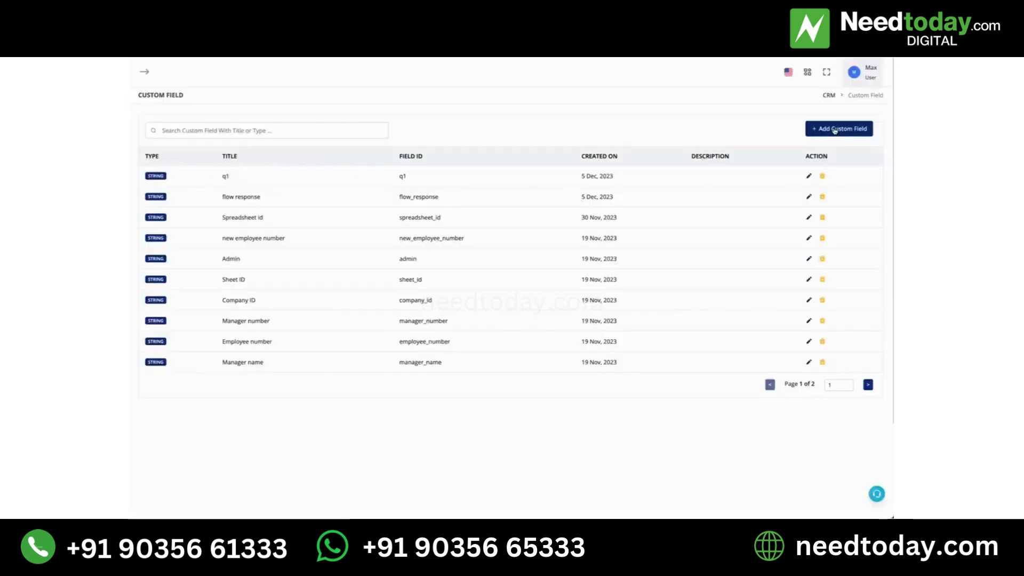
Add a custom field titled "q3" with field type String.
left_click(835, 130)
left_click(465, 225)
type("q3")
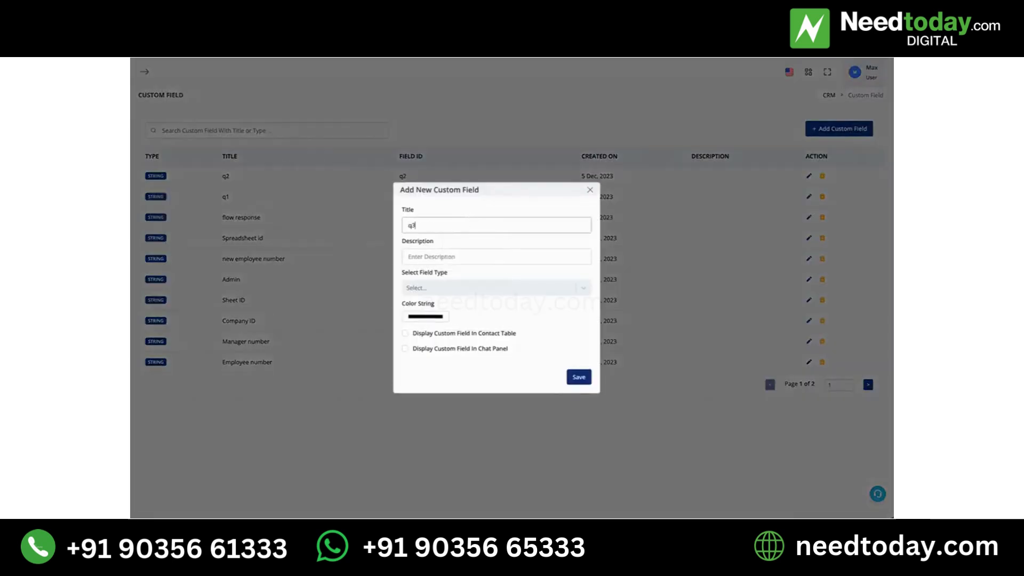
left_click(469, 287)
left_click(471, 308)
left_click(580, 377)
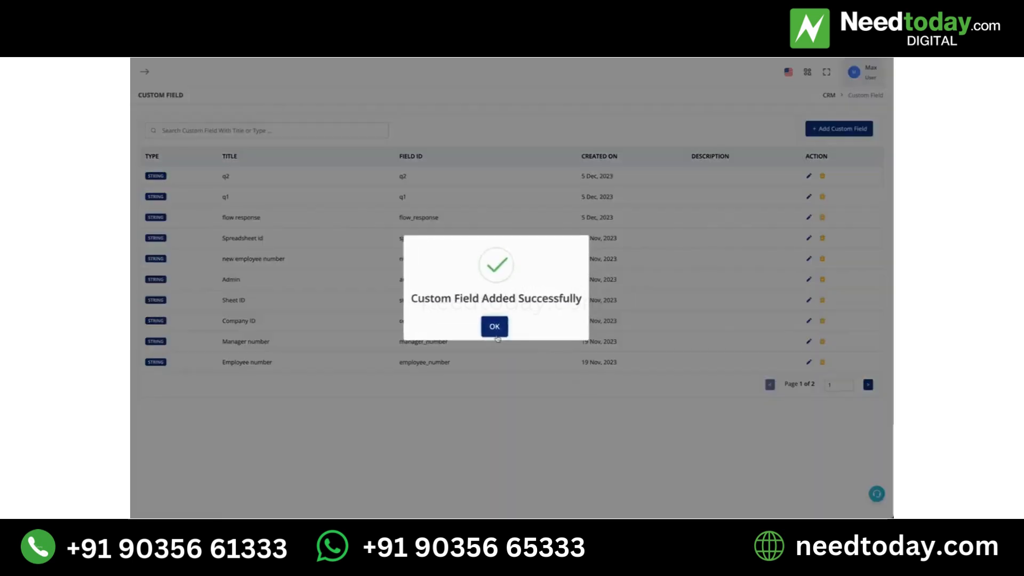
left_click(494, 326)
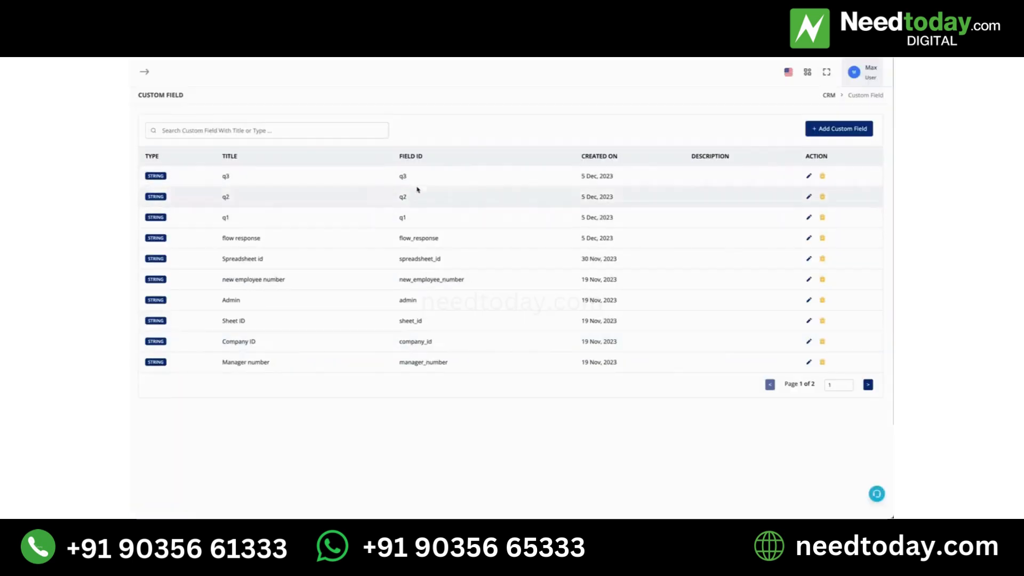
Create a new botflow from the Workflow page, open its app choices and name it "flow test".
left_click(574, 33)
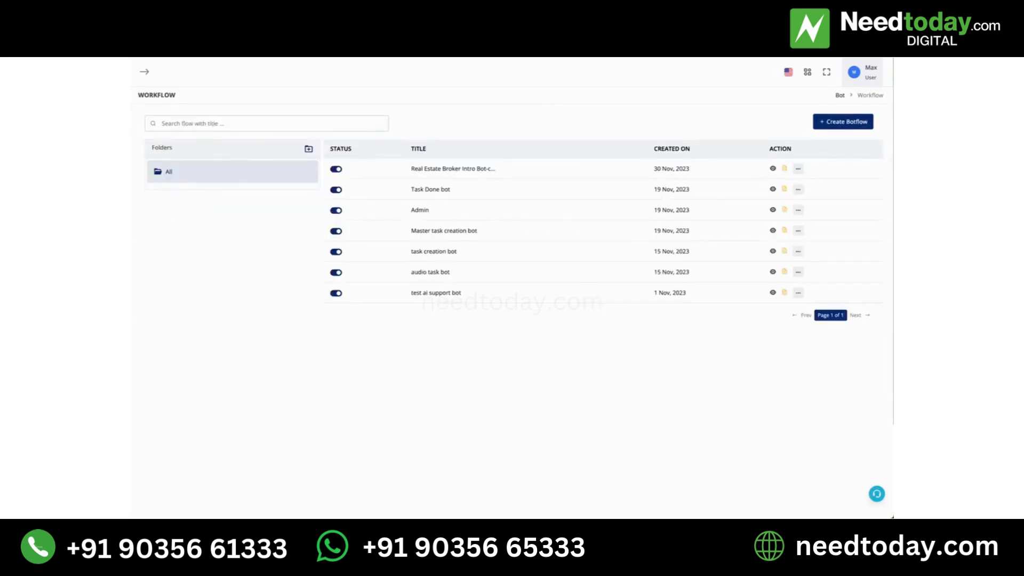
left_click(845, 128)
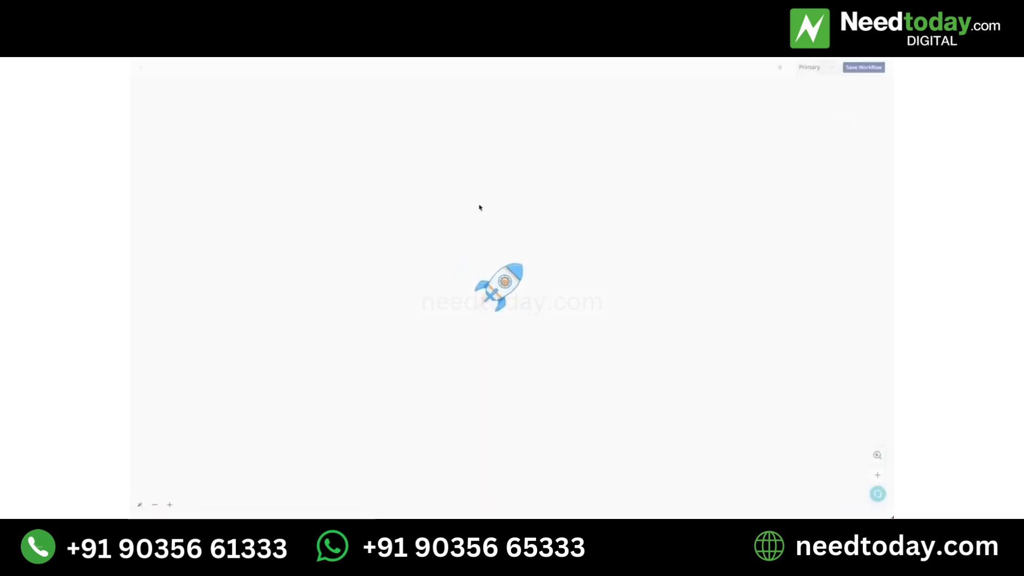
left_click(511, 287)
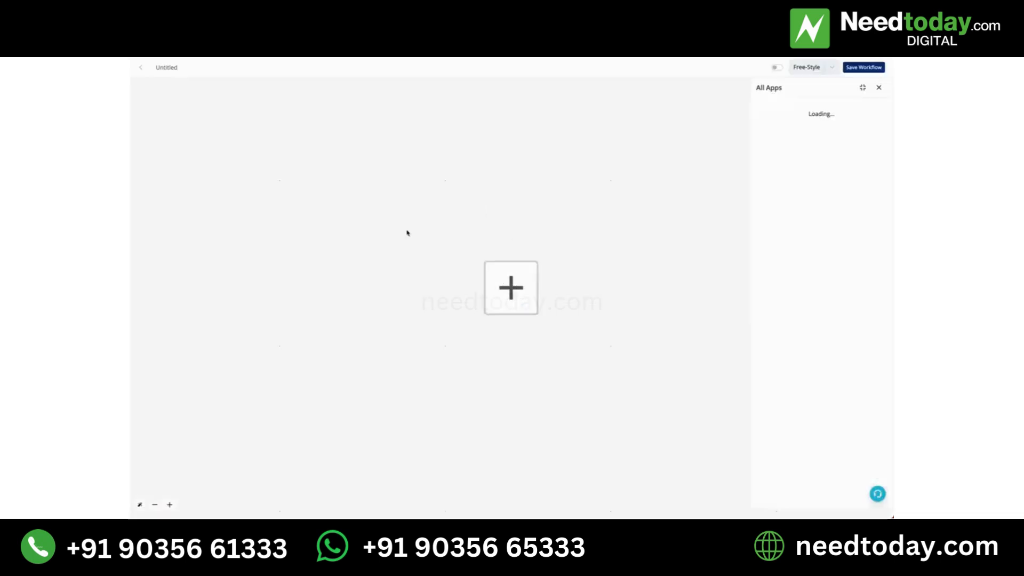
left_click(173, 69)
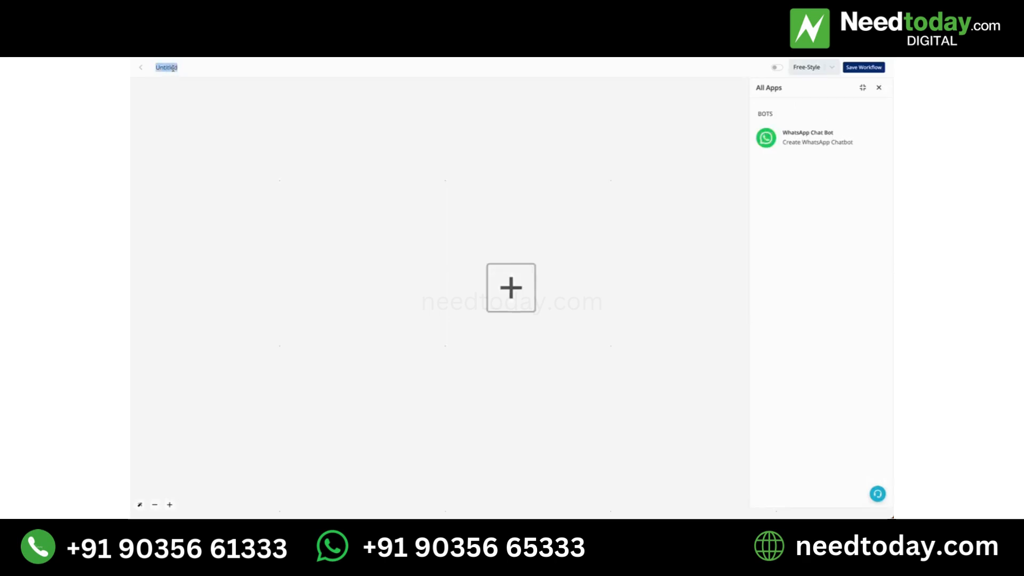
type("flow r test")
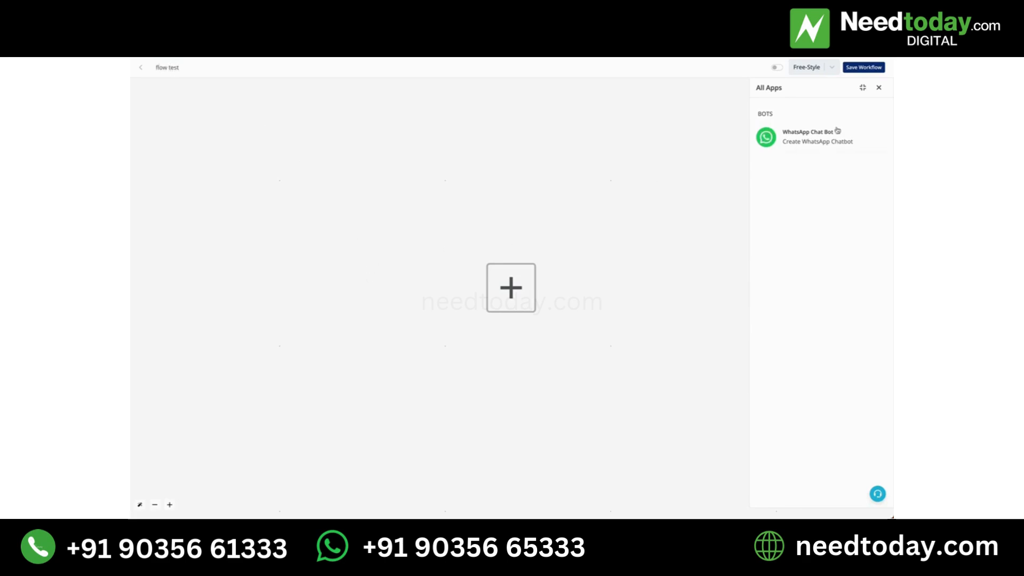
Add a WhatsApp Chat Bot trigger of type Hot Keywords and assign it to Channel #1.
left_click(821, 136)
left_click(801, 196)
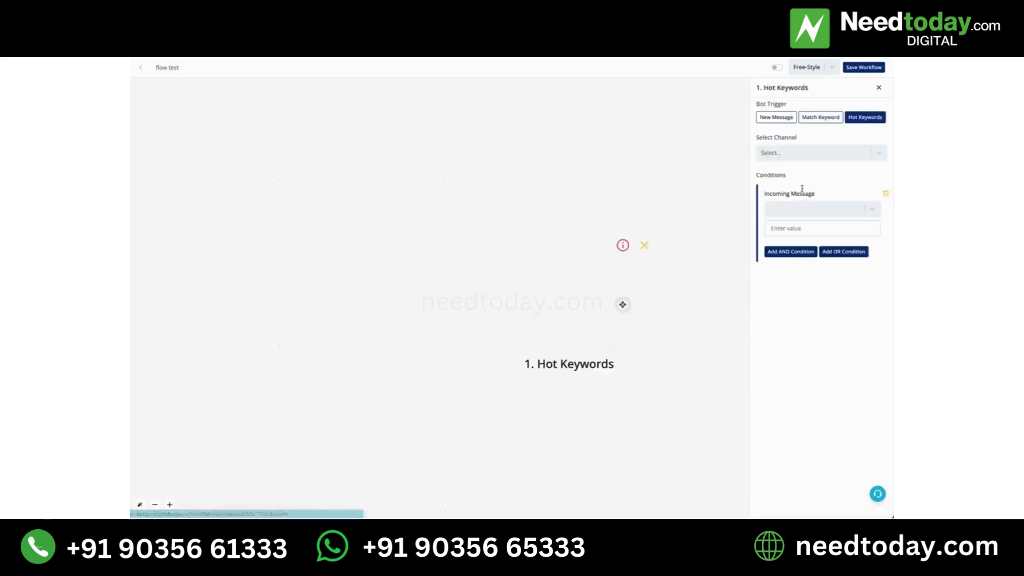
left_click(811, 155)
left_click(812, 154)
left_click(812, 154)
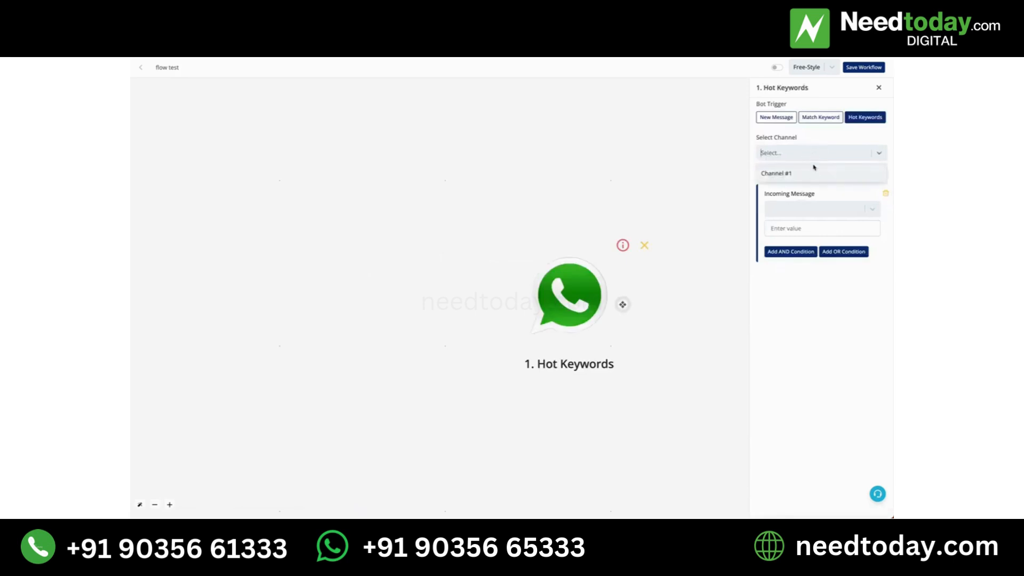
left_click(811, 175)
Set the trigger condition so the incoming message is "flowtest2" and save the trigger.
left_click(810, 216)
left_click(806, 241)
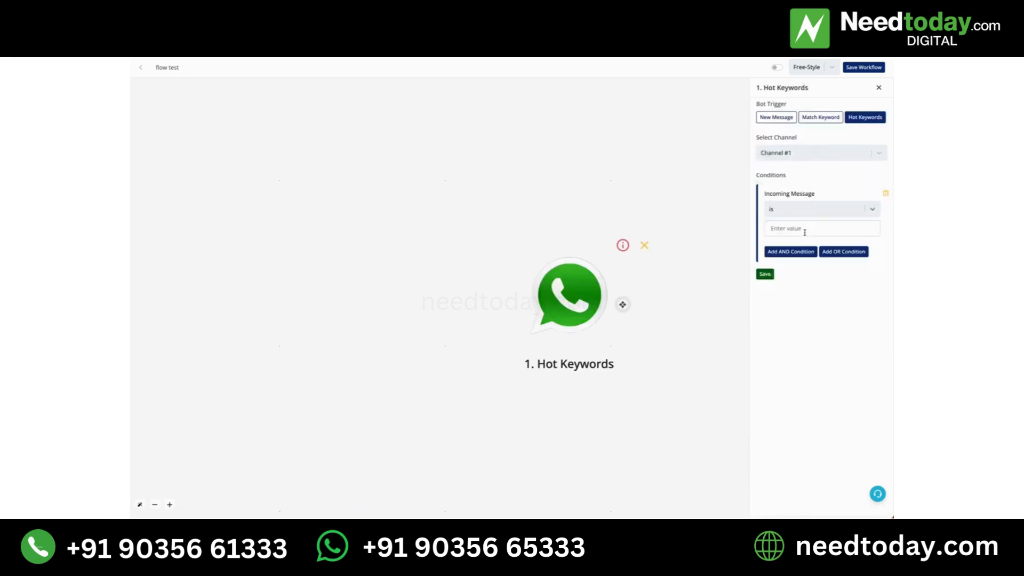
left_click(804, 228)
type("flowtest2")
left_click(765, 273)
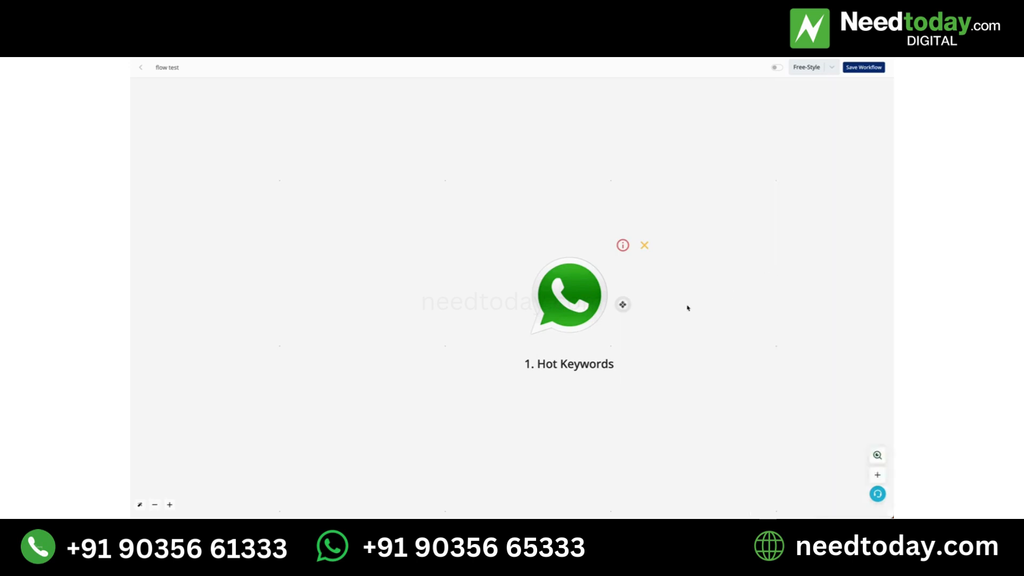
Connect an Ask Question action to the Hot Keywords trigger and choose Interactive Flow as its question type.
left_click(622, 304)
left_click(497, 291)
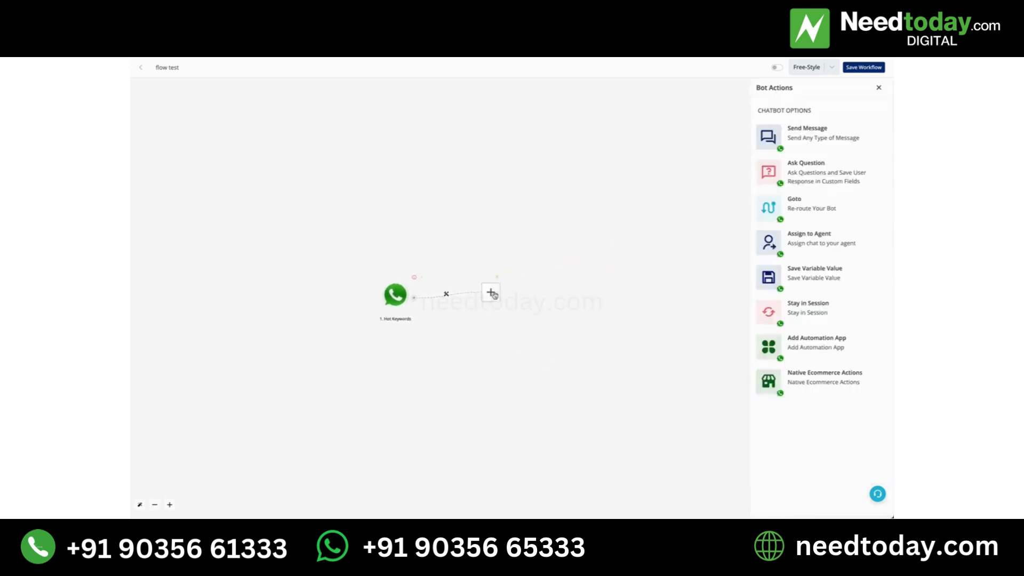
left_click(826, 172)
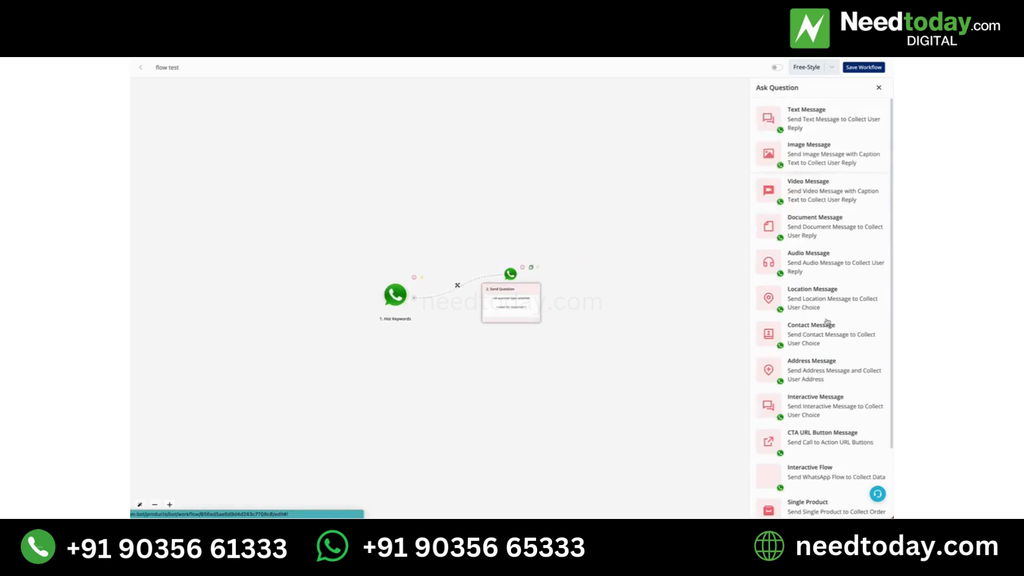
scroll(827, 322, "down", 2)
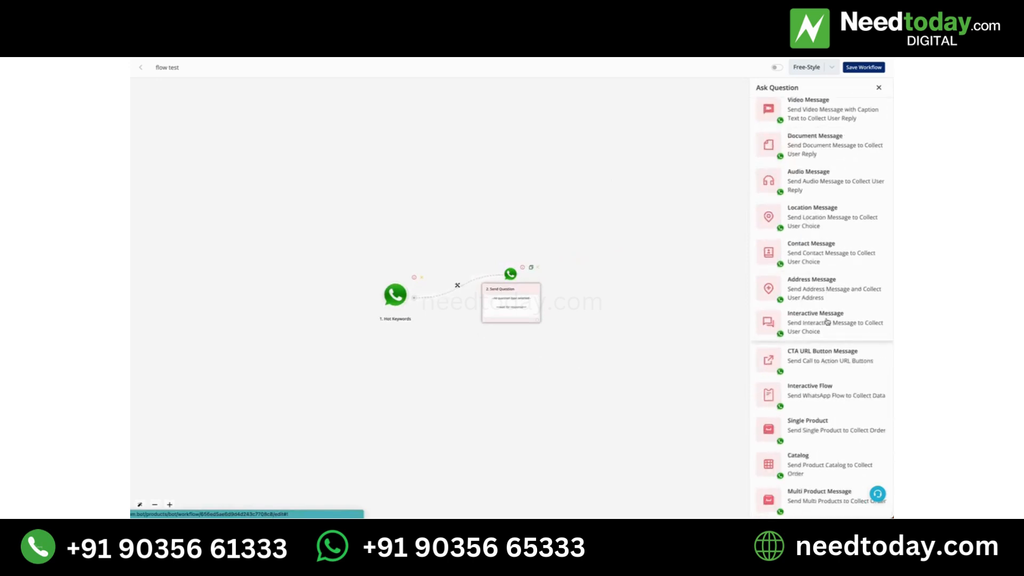
left_click(798, 394)
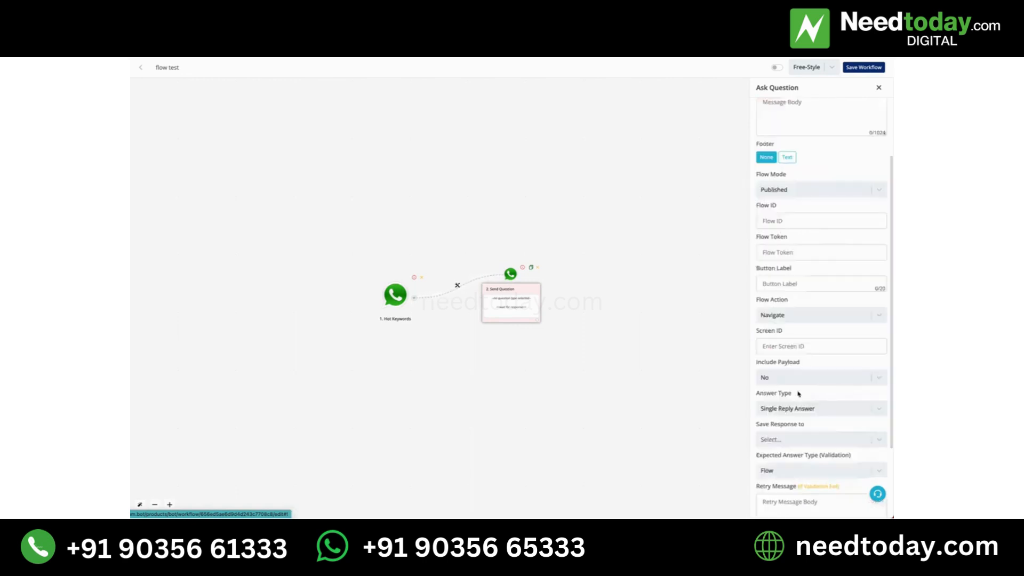
Write the question's message body as "Hey {{name}}" using the mapped name variable.
scroll(815, 301, "up", 2)
left_click(805, 203)
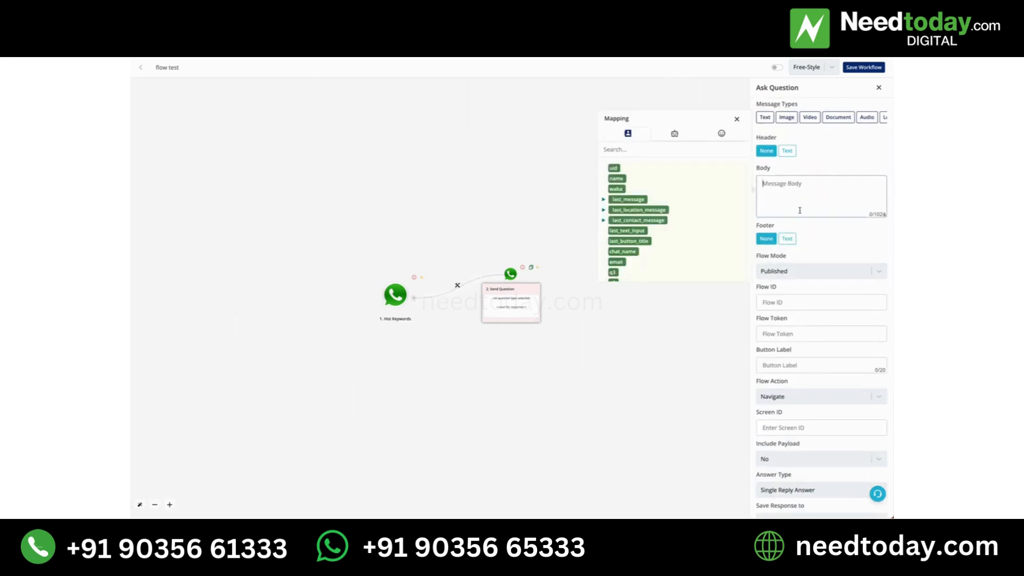
type("Hey")
left_click(616, 178)
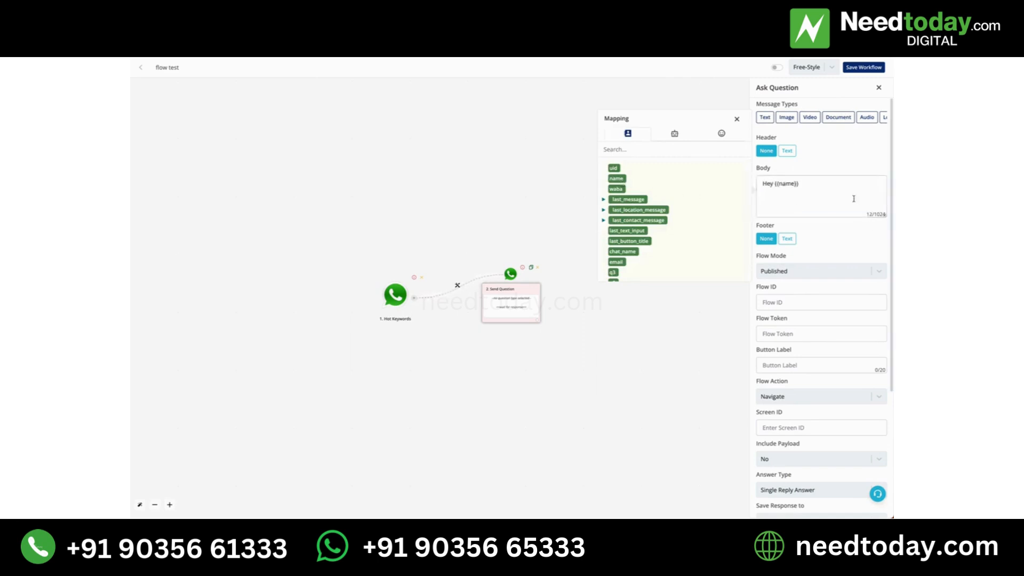
Complete the message body after the greeting with a comma, "welcome to our quiz." and, after a blank line, "Click below button to start".
type(",")
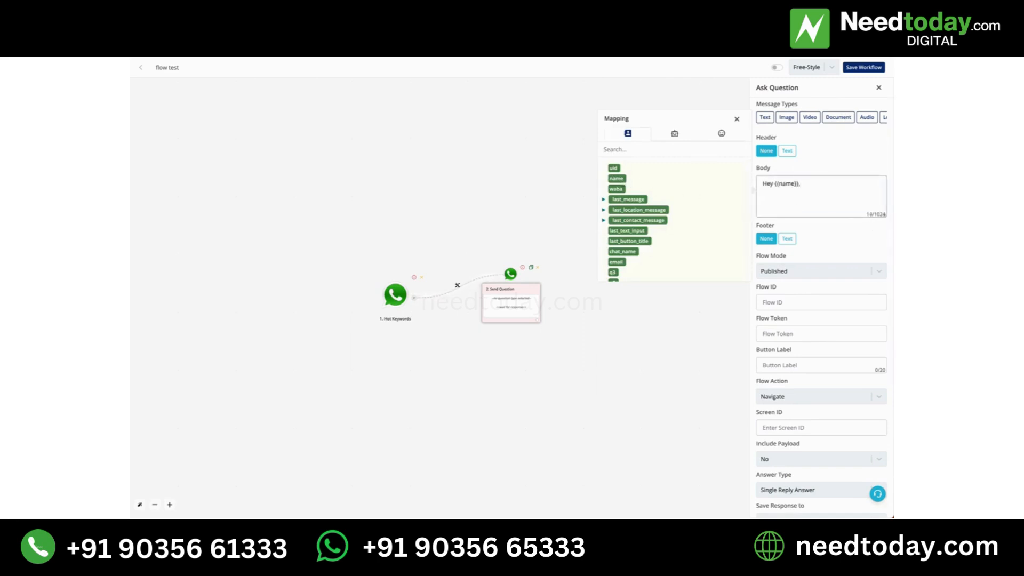
type("welsocome to our quiz.")
key("Return")
key("Return")
type("Click below button to st")
Keep Flow Mode at Published and fill Flow ID with the ID of Message templates_flow_test_123_MARKETING_105de copied from the Flows list.
scroll(822, 298, "down", 1)
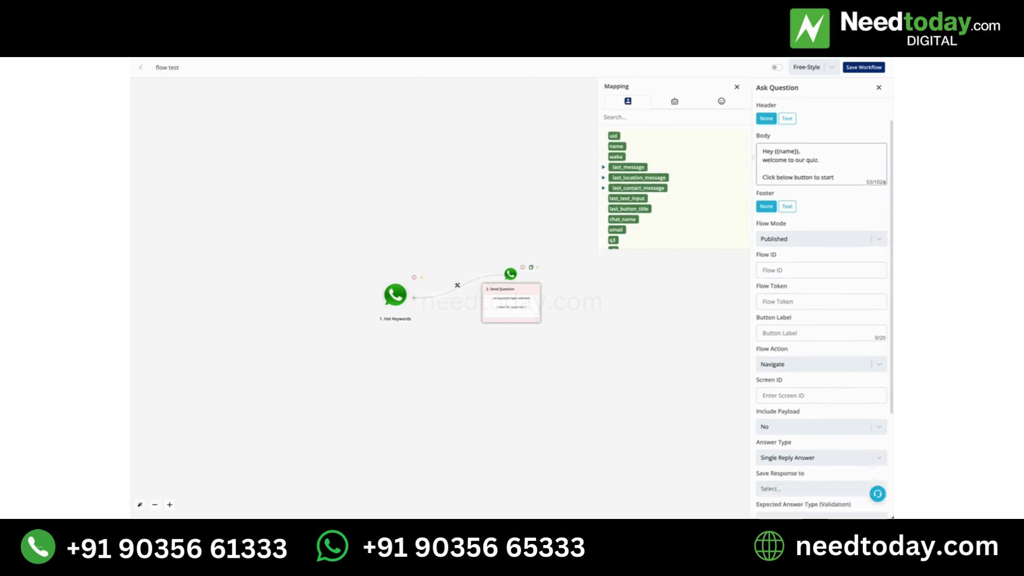
left_click(783, 243)
left_click(785, 238)
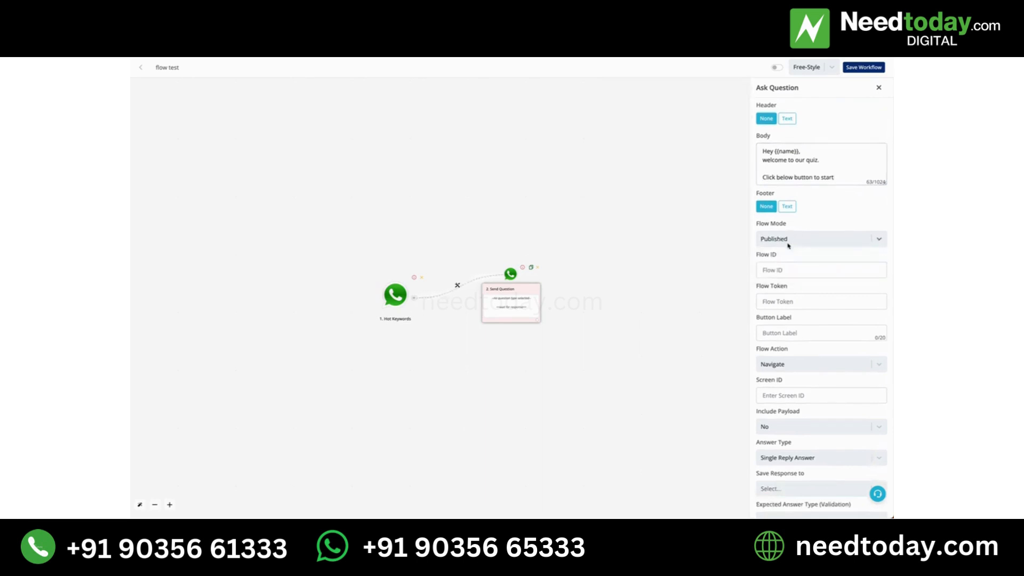
left_click(788, 245)
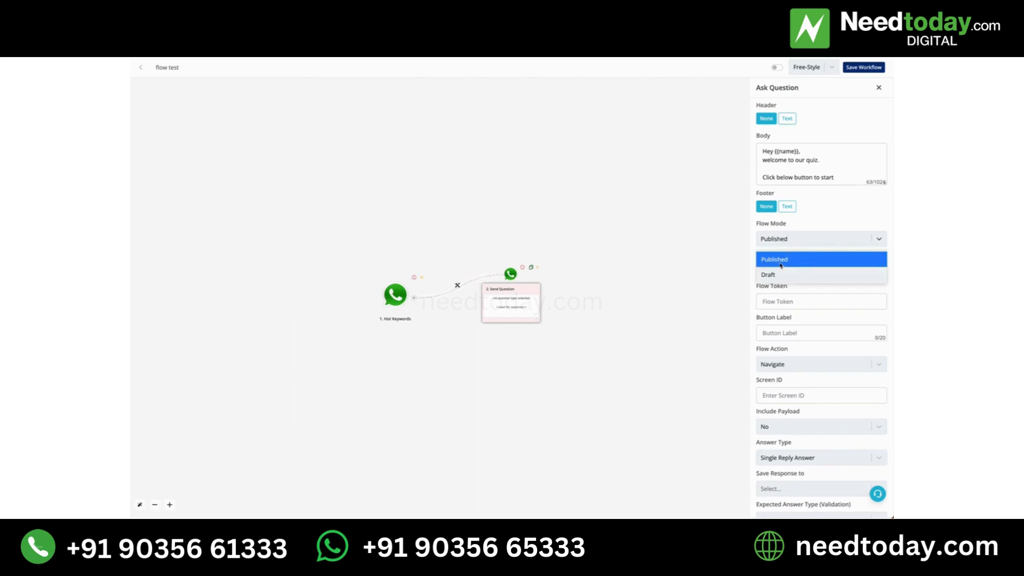
left_click(805, 226)
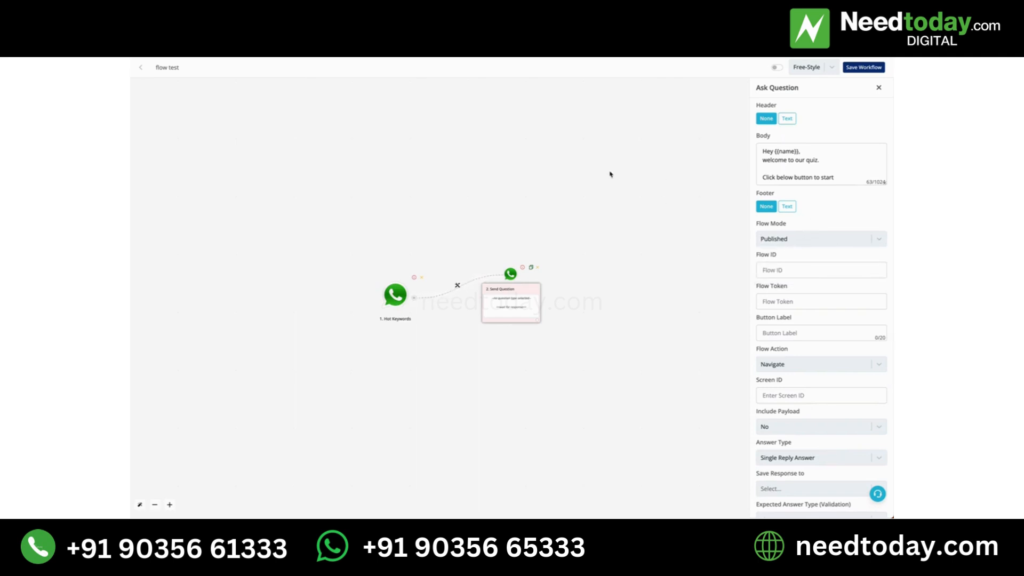
left_click(794, 270)
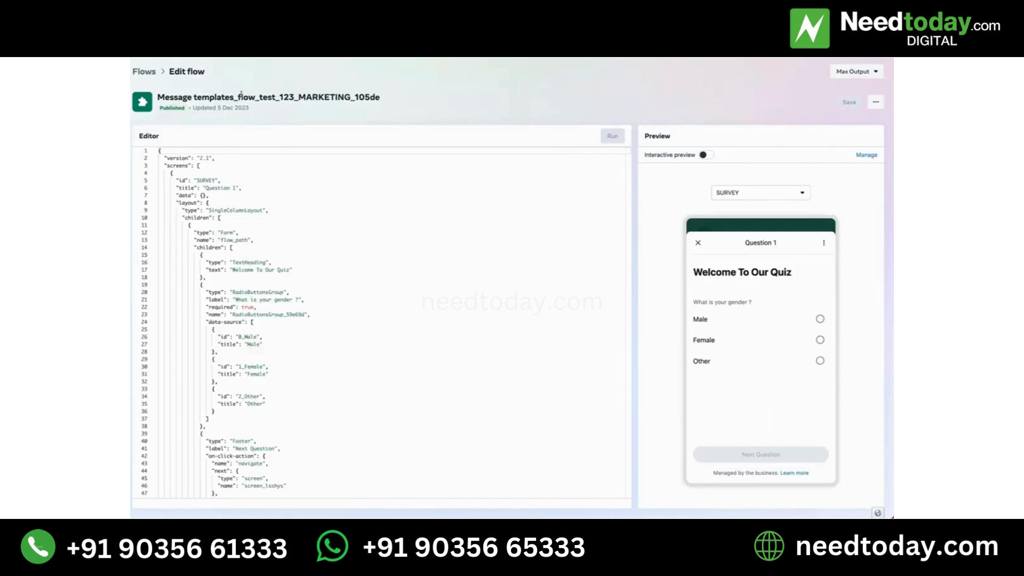
key("alt+Left")
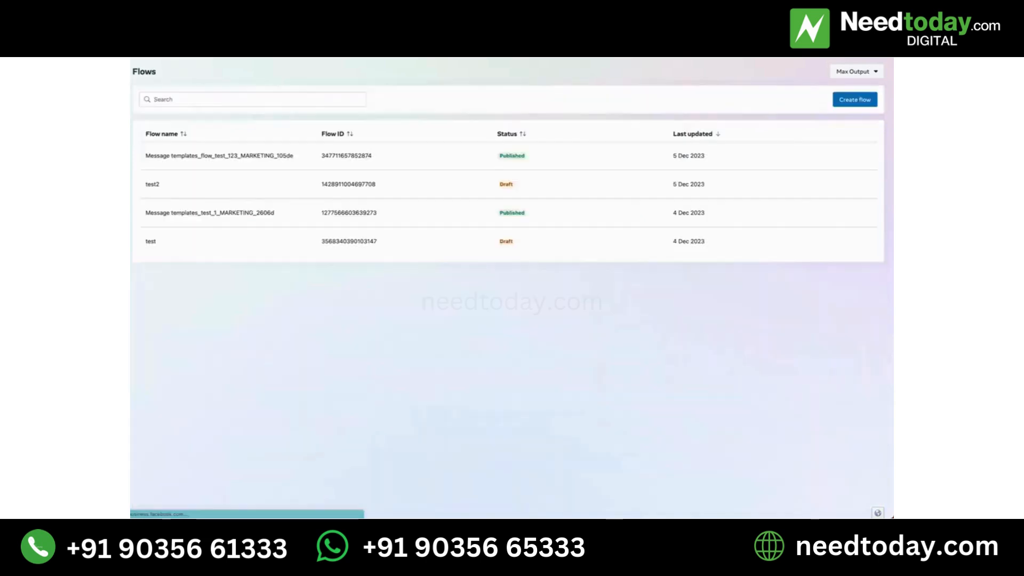
left_click(335, 157)
left_click_drag(335, 157, 380, 158)
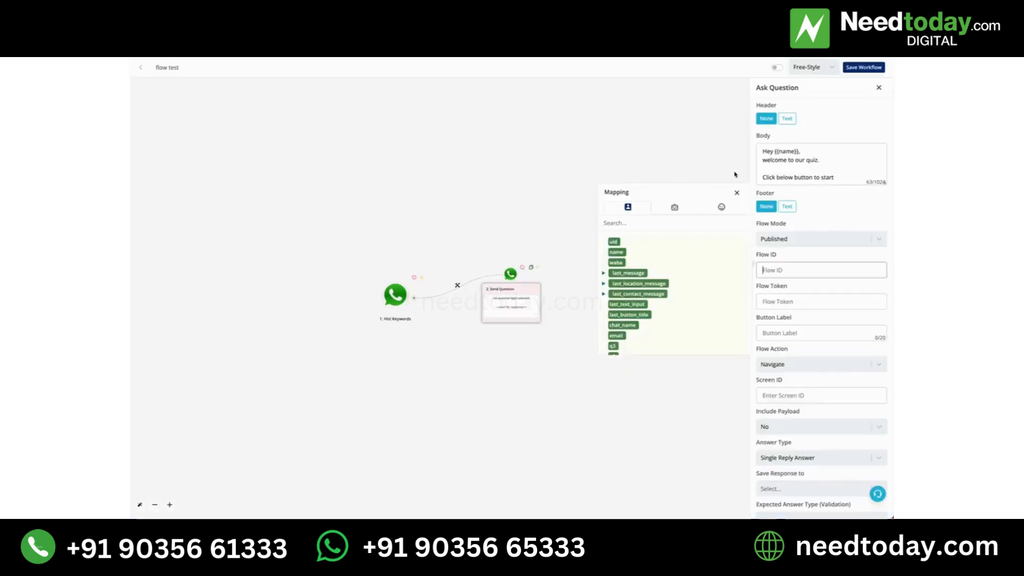
key("ctrl+v")
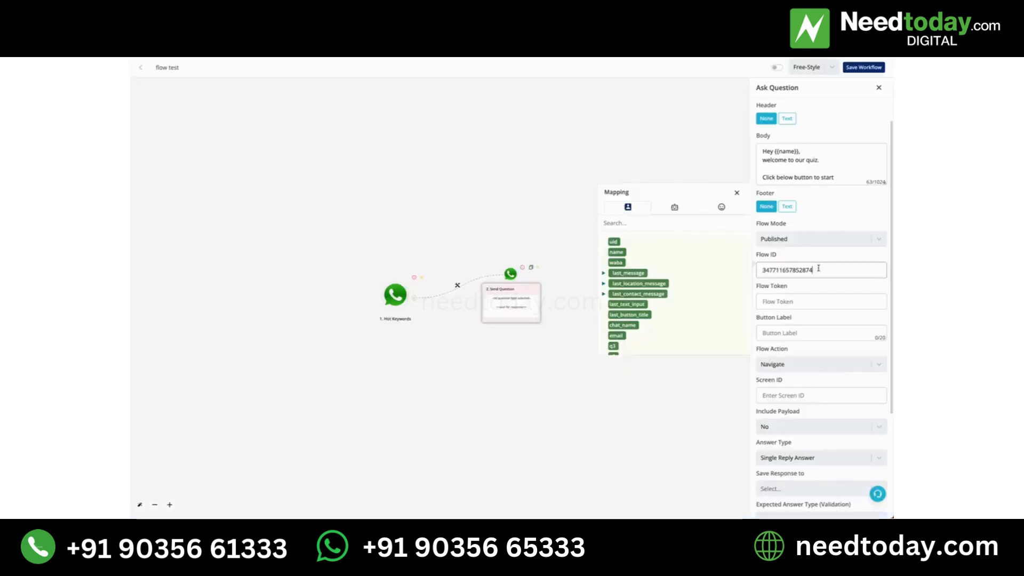
Map the waba variable as the Flow Token and set the button label to "Start Quiz".
left_click(810, 302)
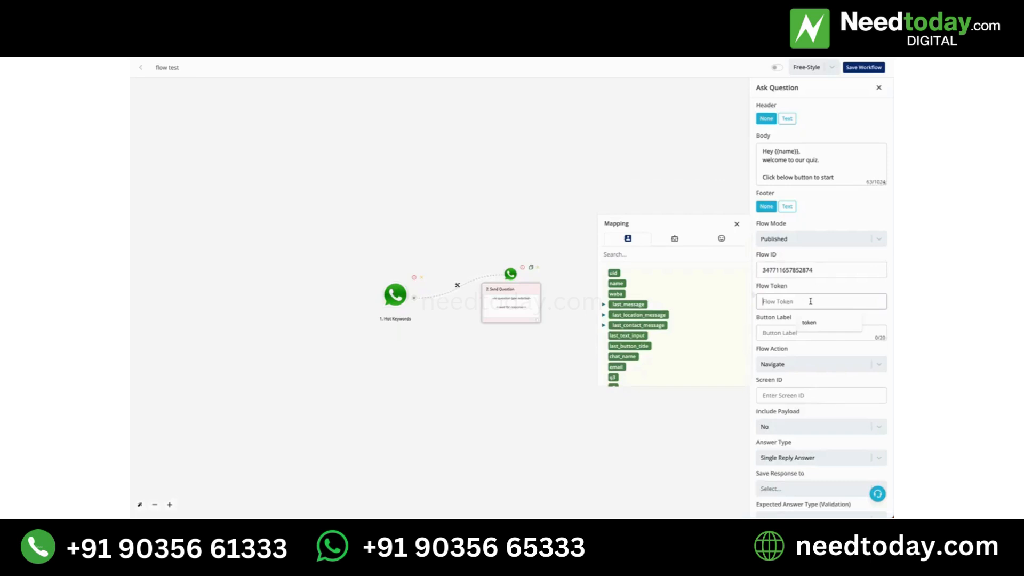
left_click(616, 294)
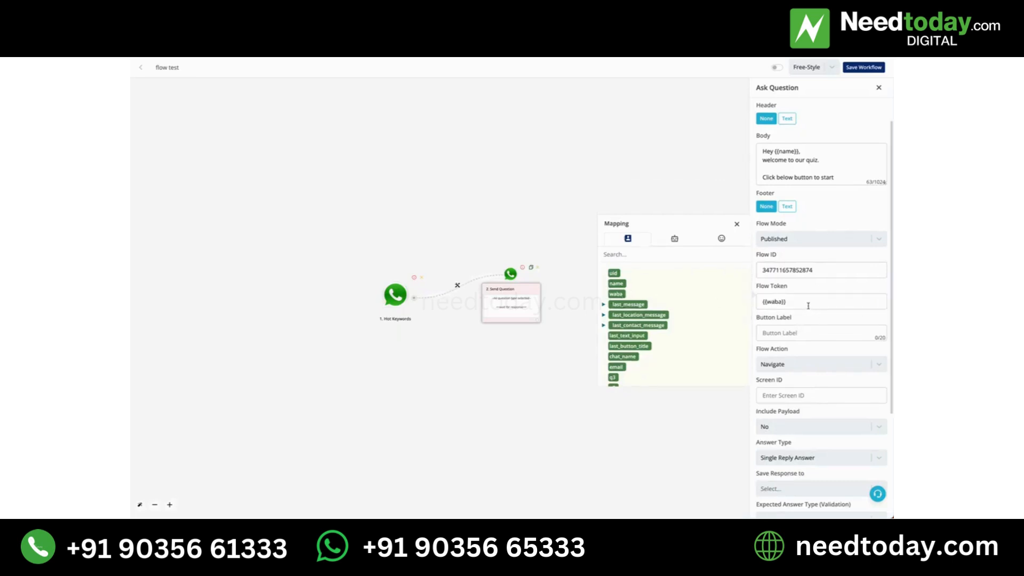
triple_click(776, 302)
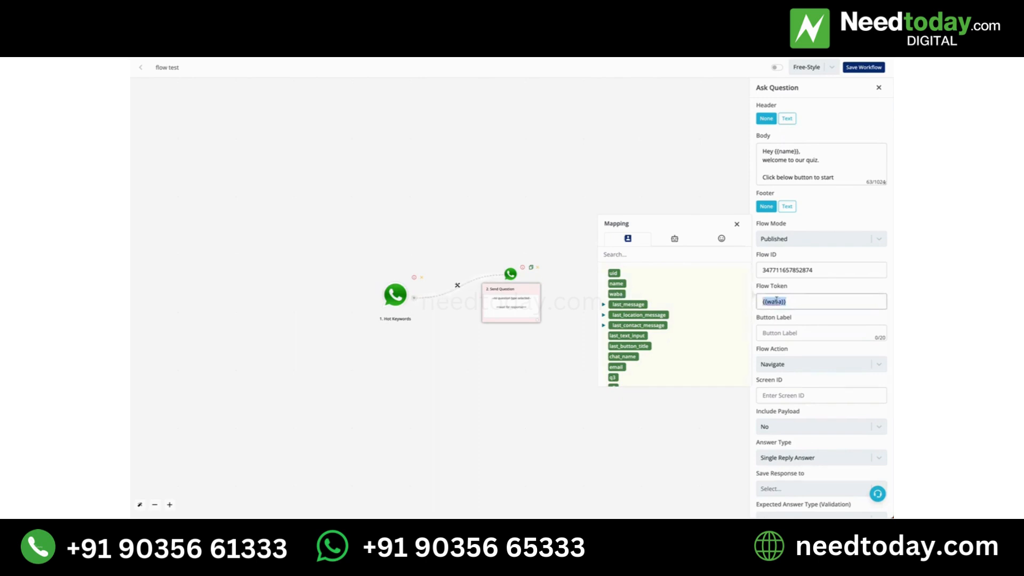
left_click(787, 334)
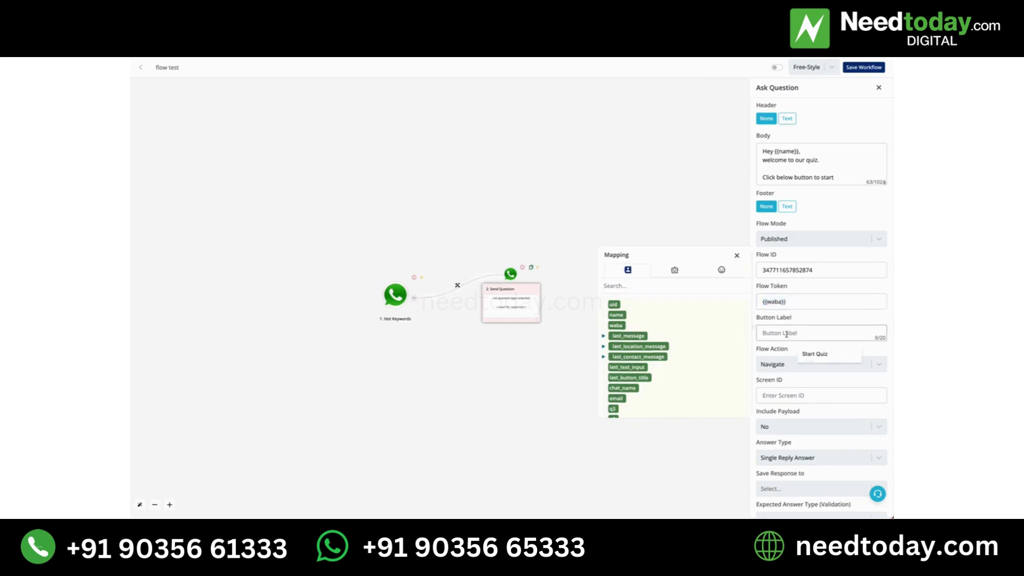
type("Start Quiz")
Try Data Exchange as the flow action and switch it back to Navigate.
scroll(785, 363, "down", 3)
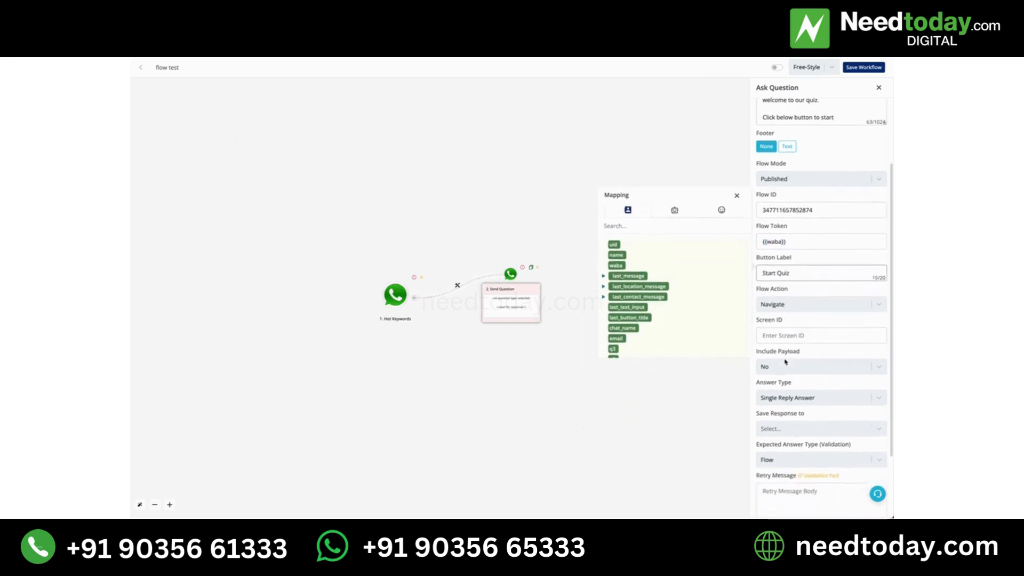
left_click(802, 292)
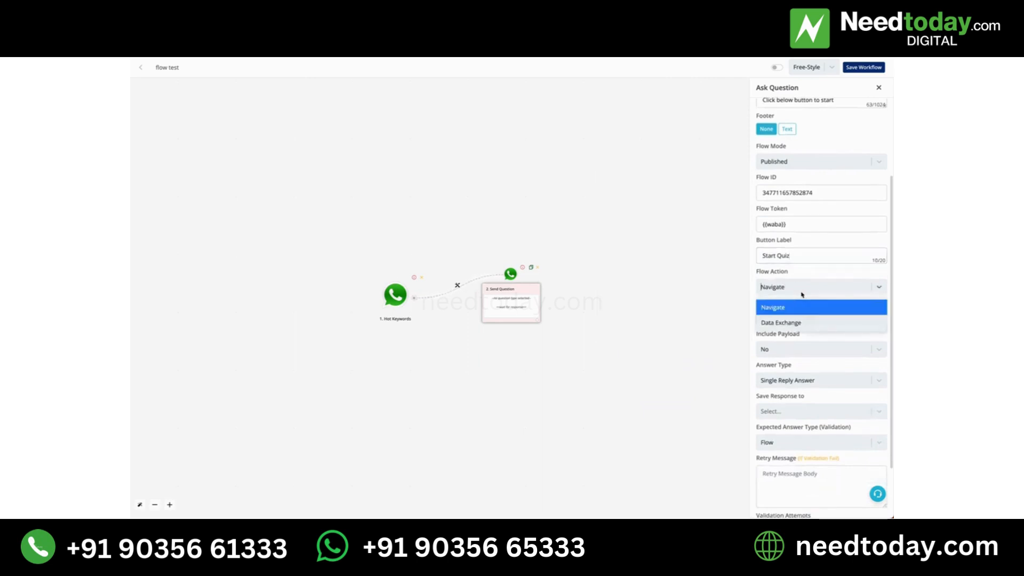
left_click(796, 322)
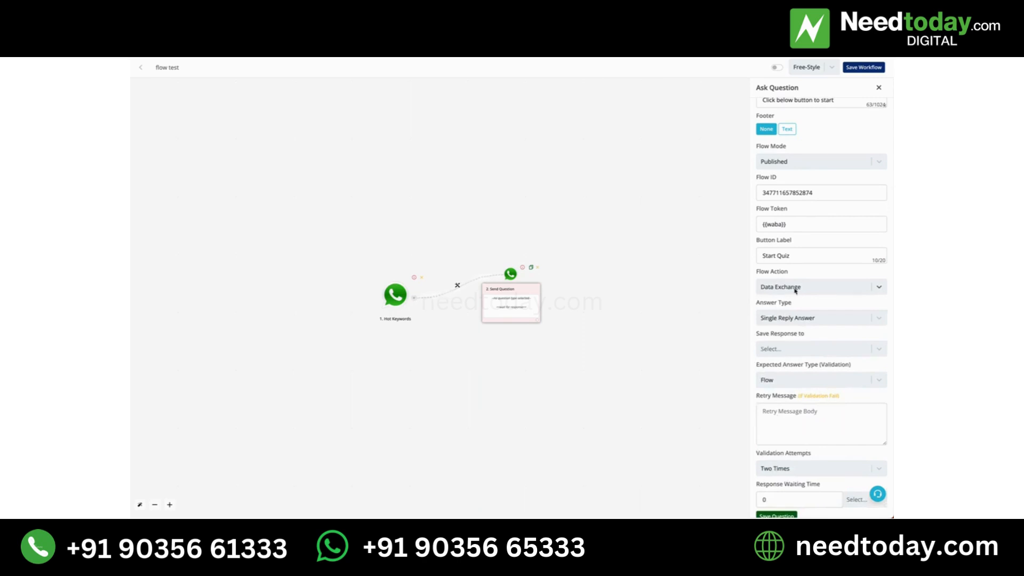
left_click(795, 290)
left_click(795, 307)
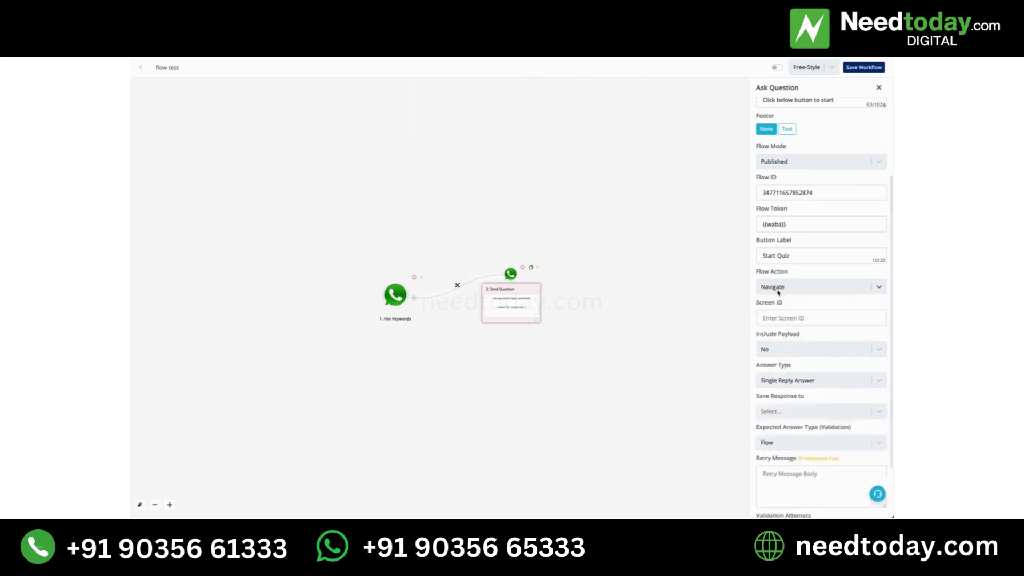
Look up the quiz flow's first screen in the flow preview and enter SURVEY as the Screen ID.
scroll(779, 292, "down", 2)
left_click(776, 249)
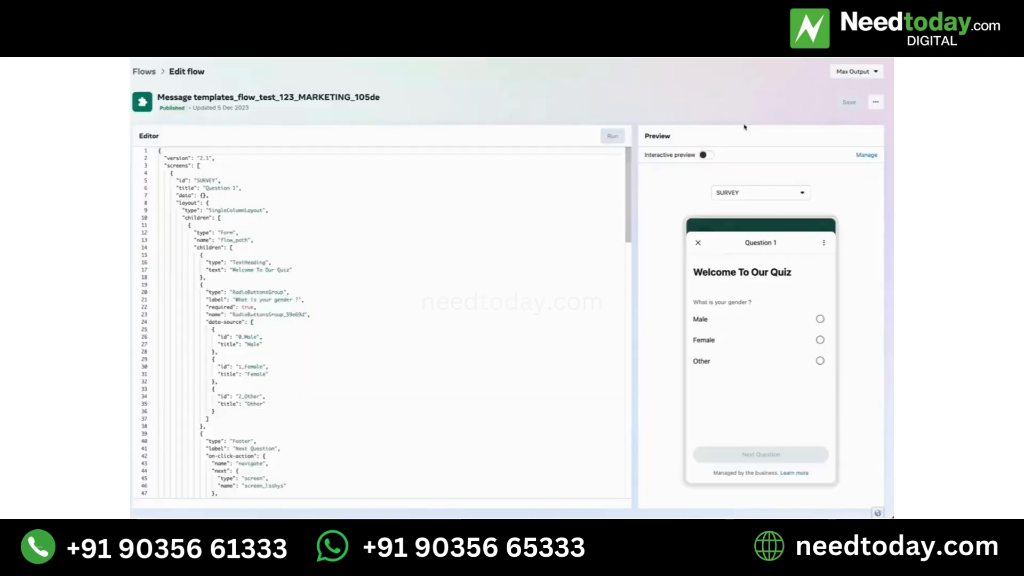
left_click(755, 196)
left_click(757, 239)
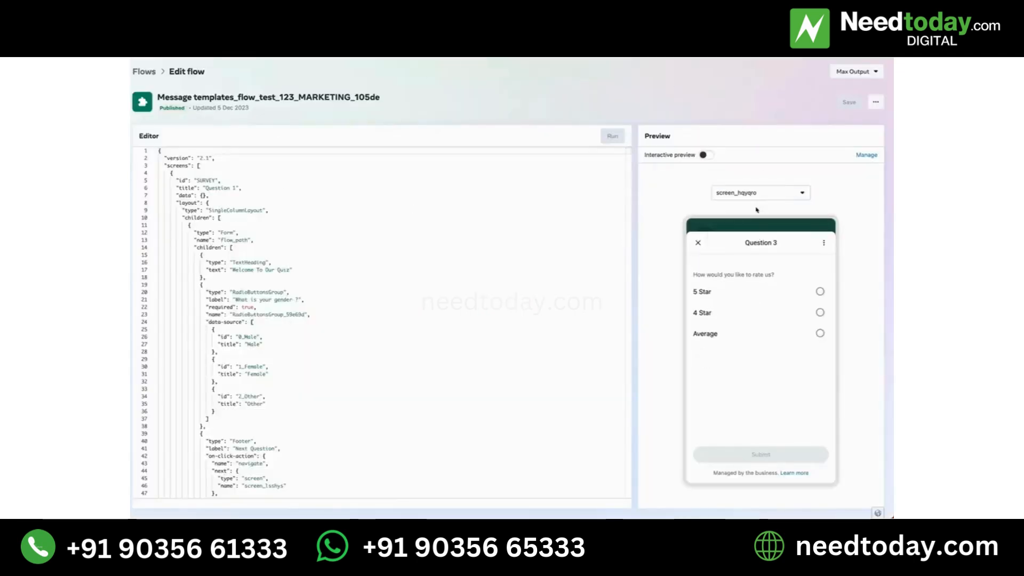
left_click(755, 193)
left_click(752, 227)
left_click(757, 196)
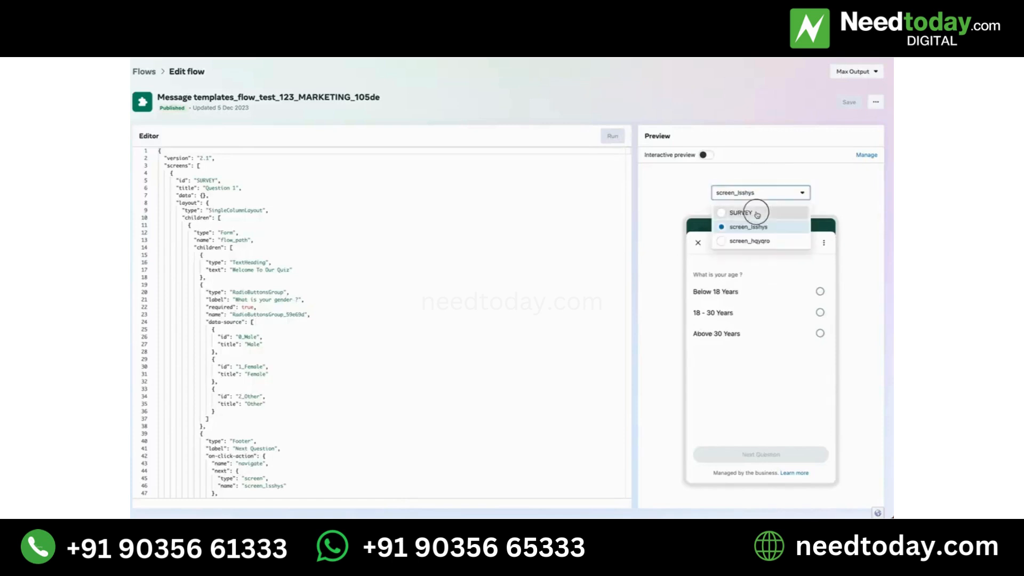
left_click(736, 215)
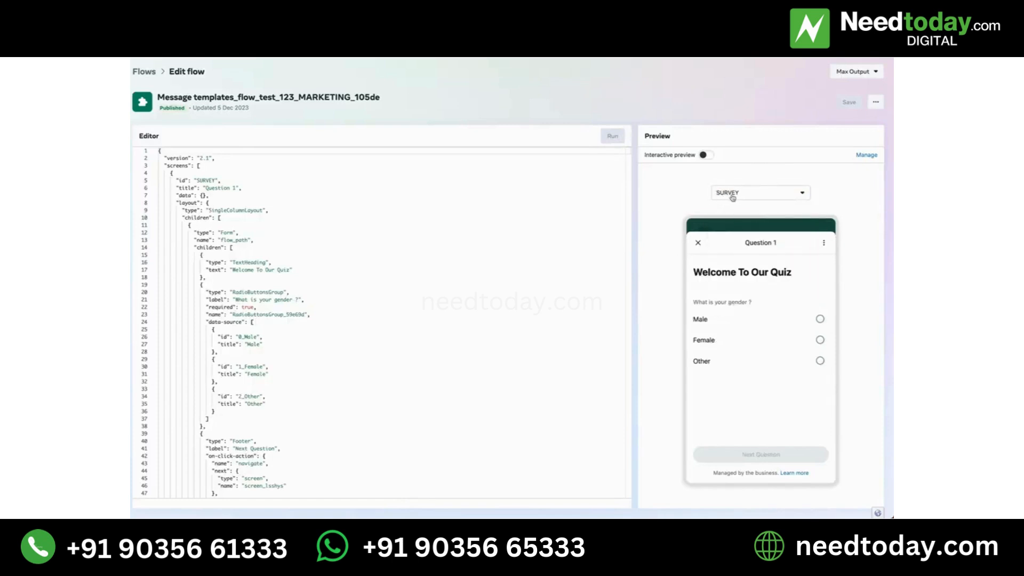
left_click(732, 197)
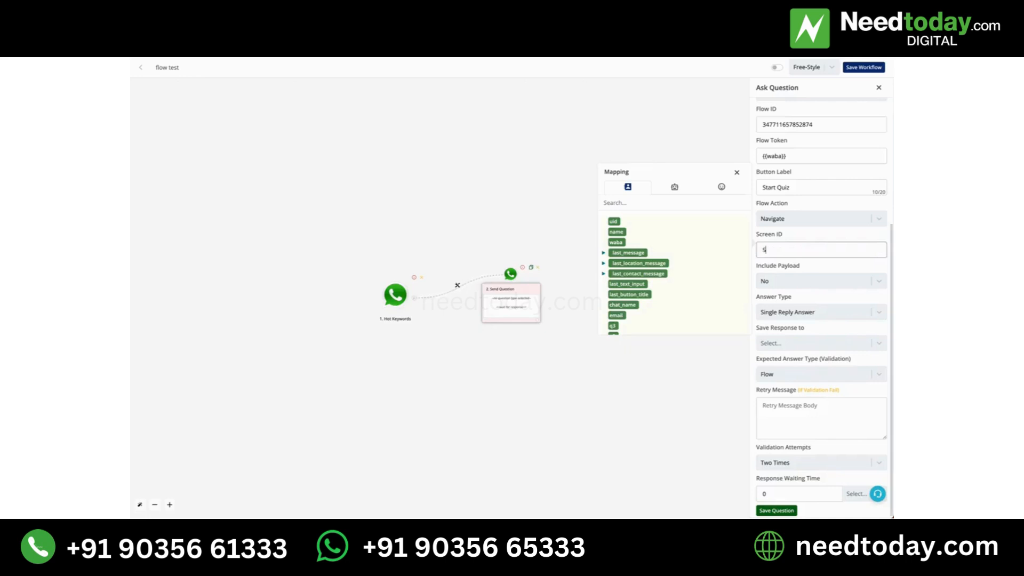
type("URVEY")
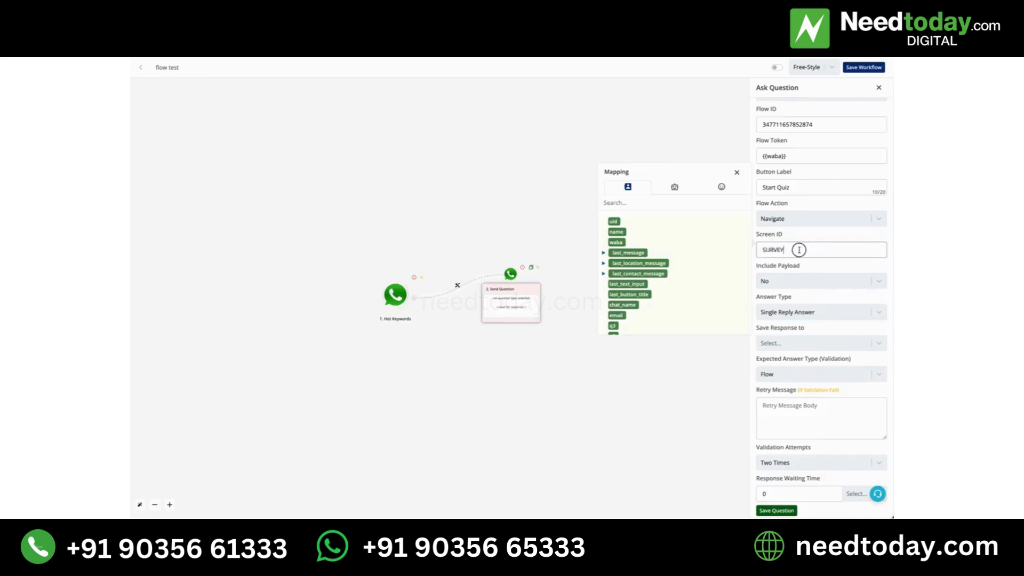
left_click_drag(798, 250, 760, 249)
Store the answer in the flow response field, keeping Include Payload at No and expected answer type Flow, and save the question.
left_click(792, 277)
left_click(793, 280)
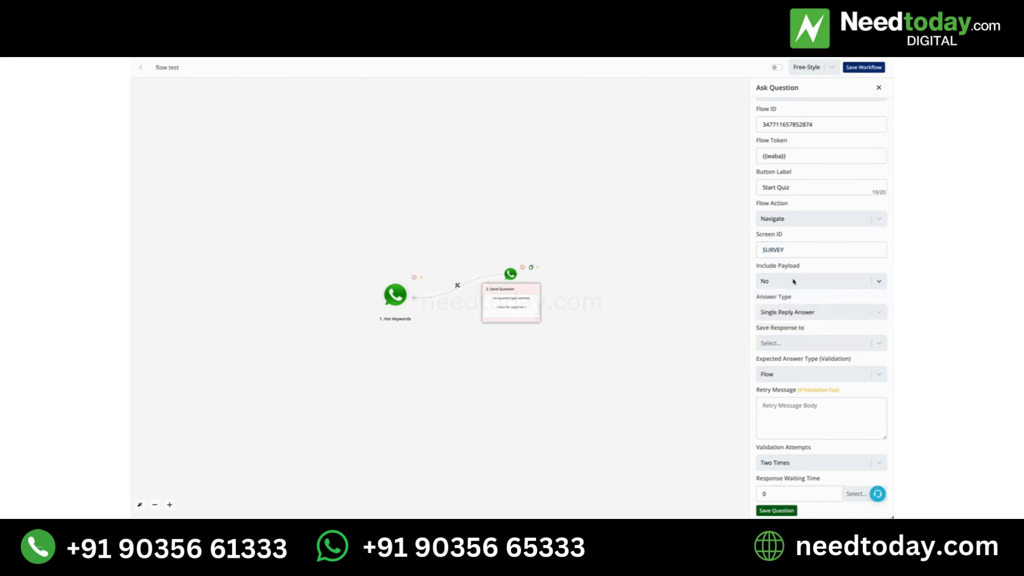
left_click(780, 343)
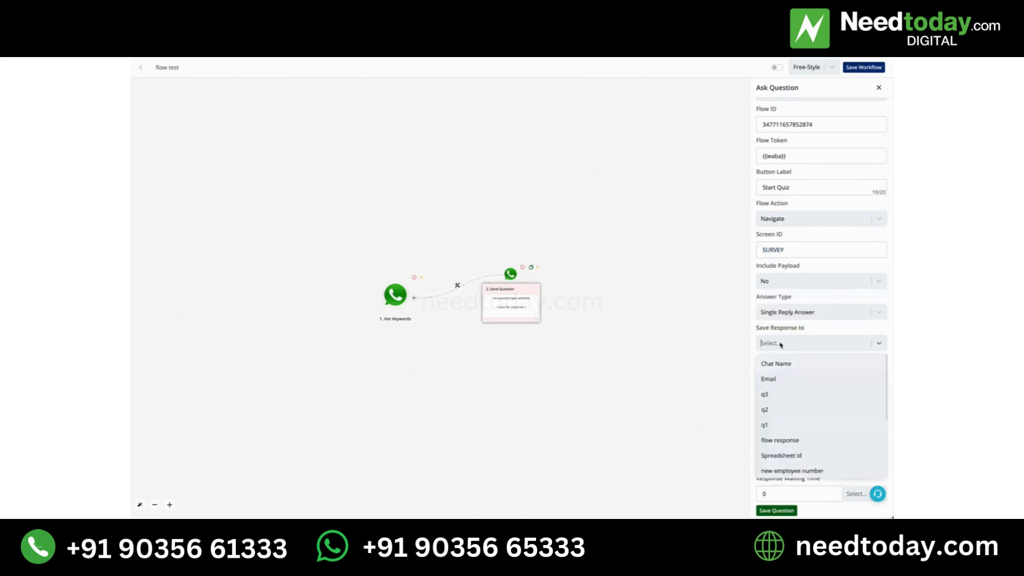
left_click(793, 443)
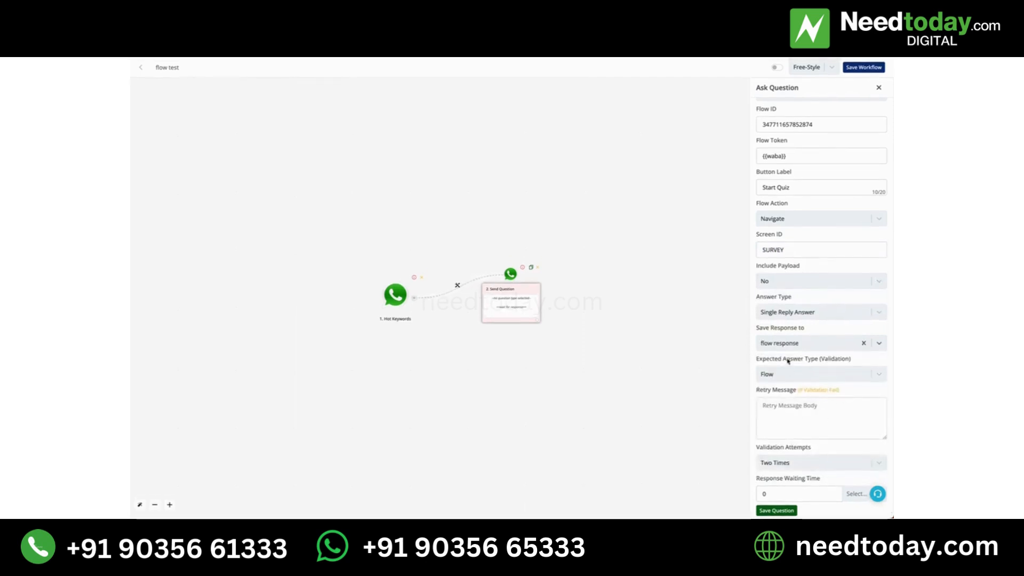
left_click(784, 375)
left_click(783, 376)
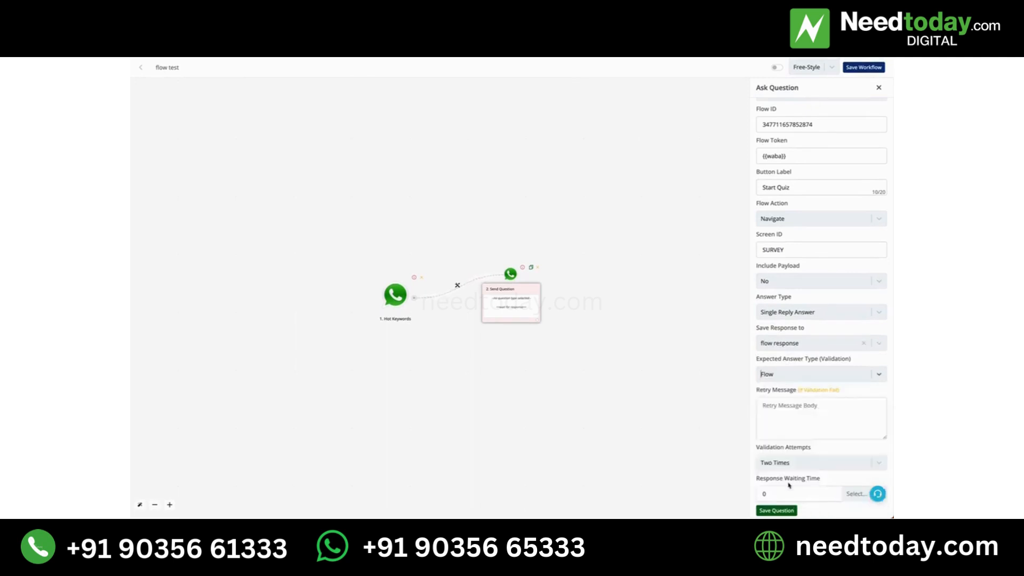
left_click(783, 509)
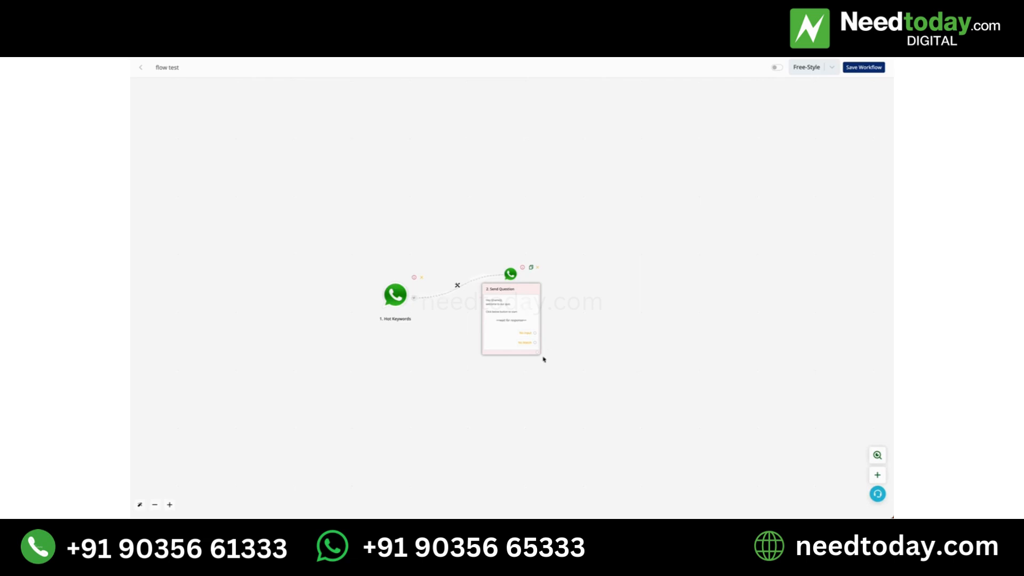
Save the flow test workflow and switch it on.
left_click(872, 64)
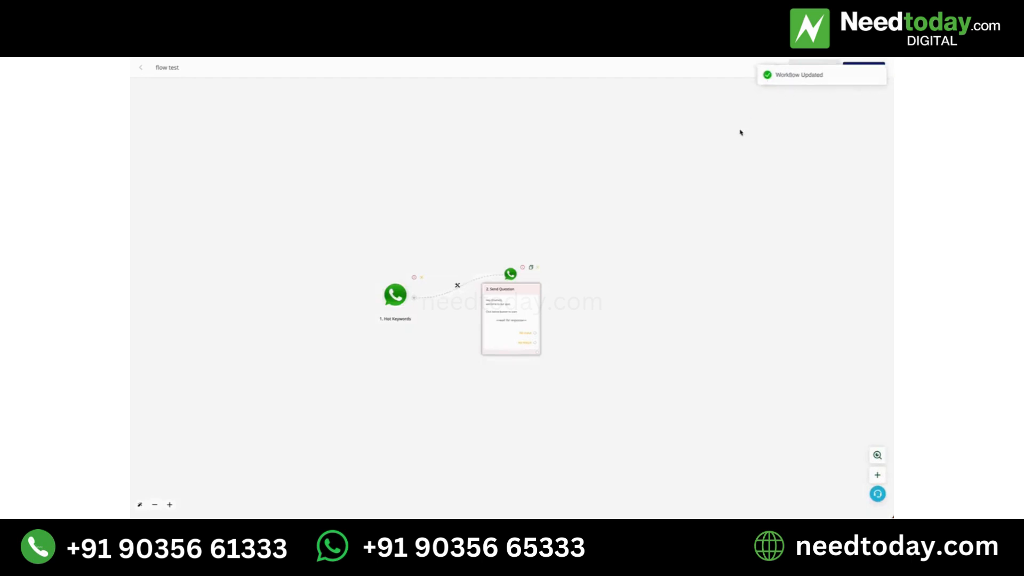
left_click(777, 68)
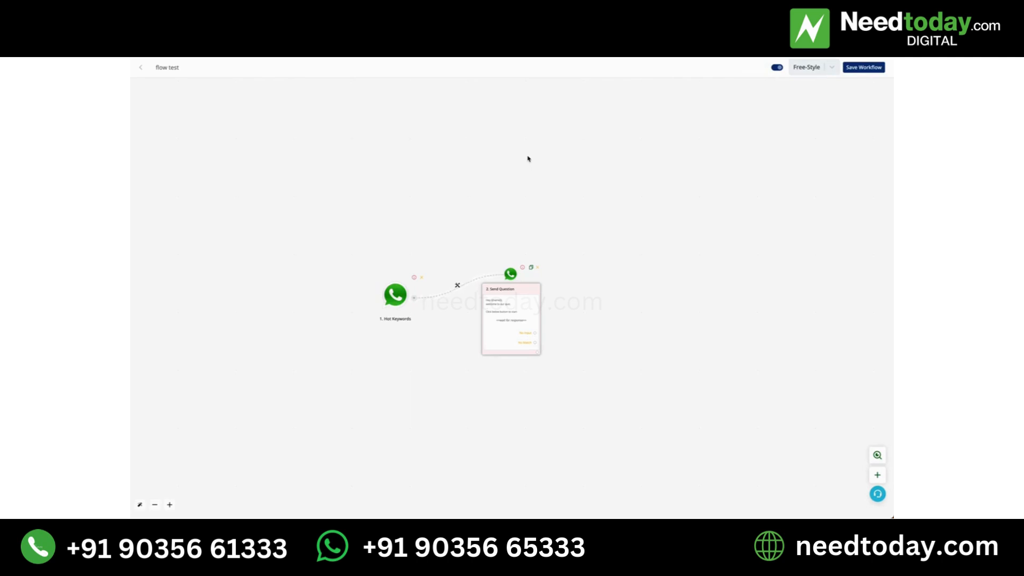
Review the saved Ask Question settings from message body to response options, and check the Hot Keywords trigger.
left_click(516, 305)
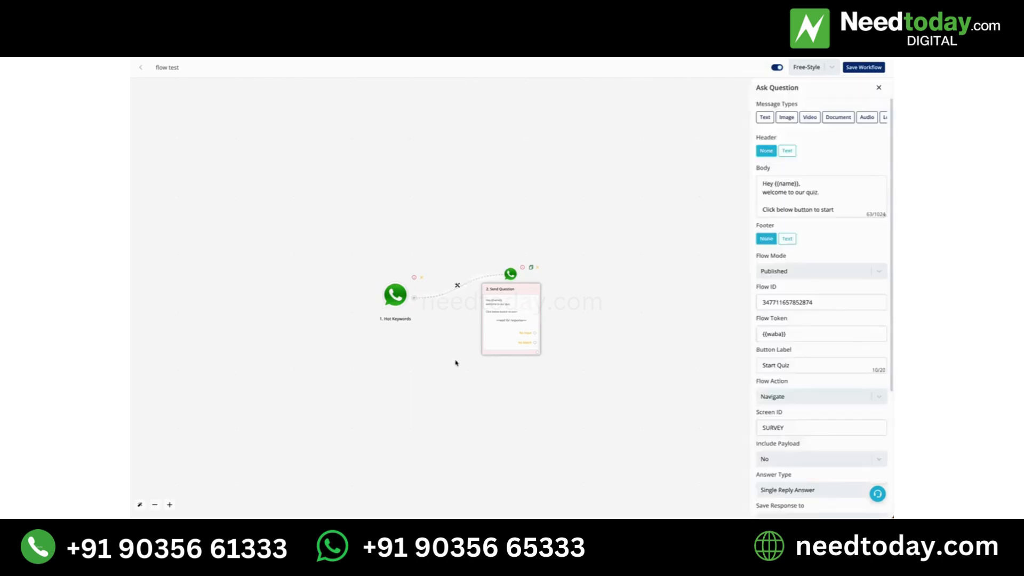
scroll(856, 327, "down", 3)
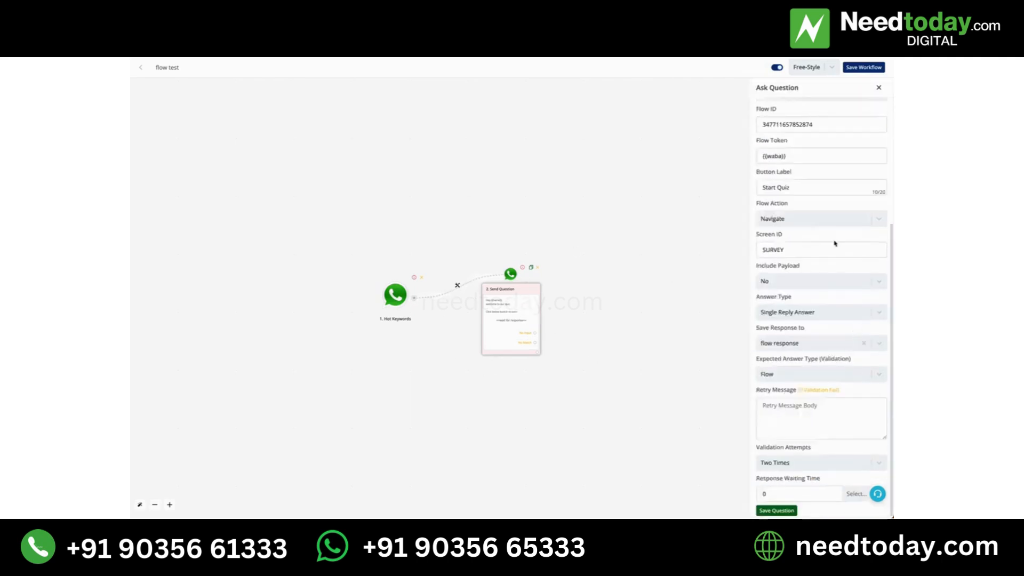
scroll(835, 244, "up", 3)
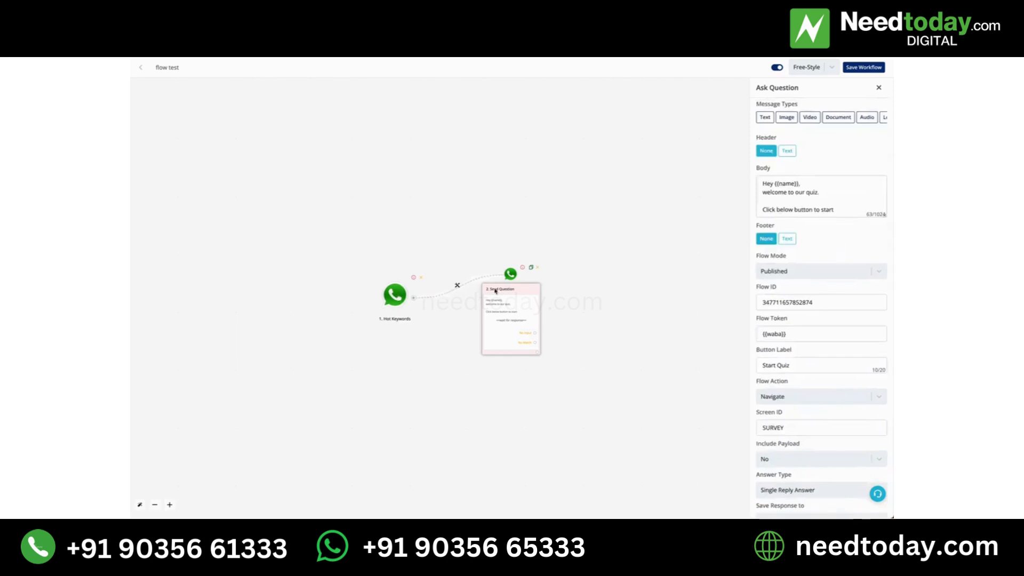
left_click(879, 87)
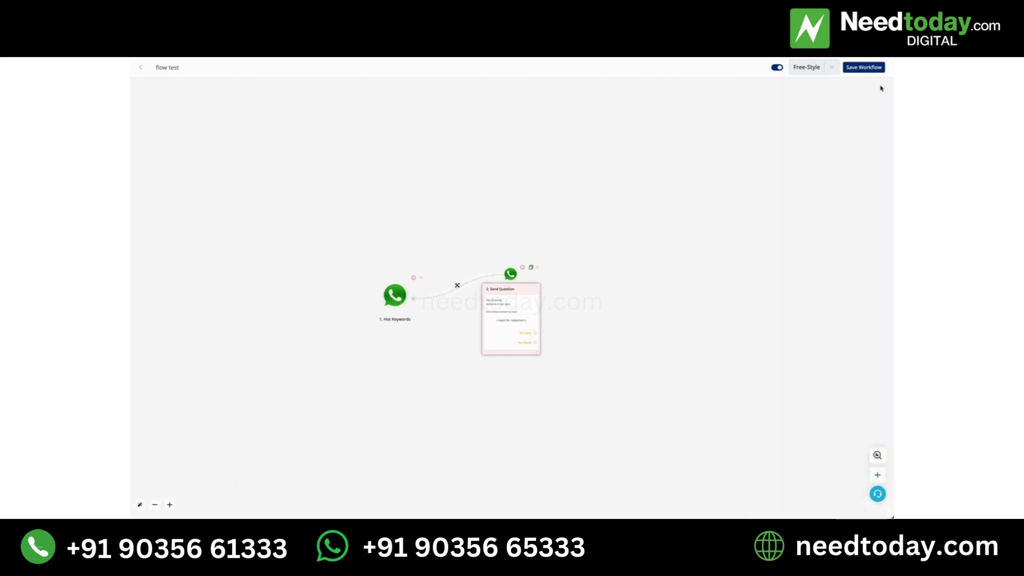
left_click(395, 295)
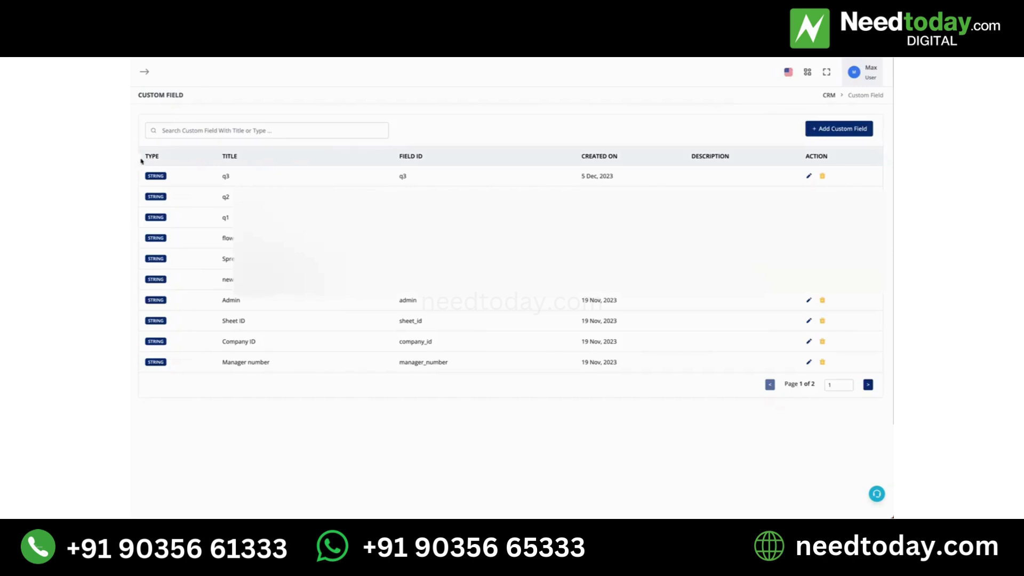
Go to the CRM contact list and examine the flow response value in the second contact's custom details.
left_click(155, 164)
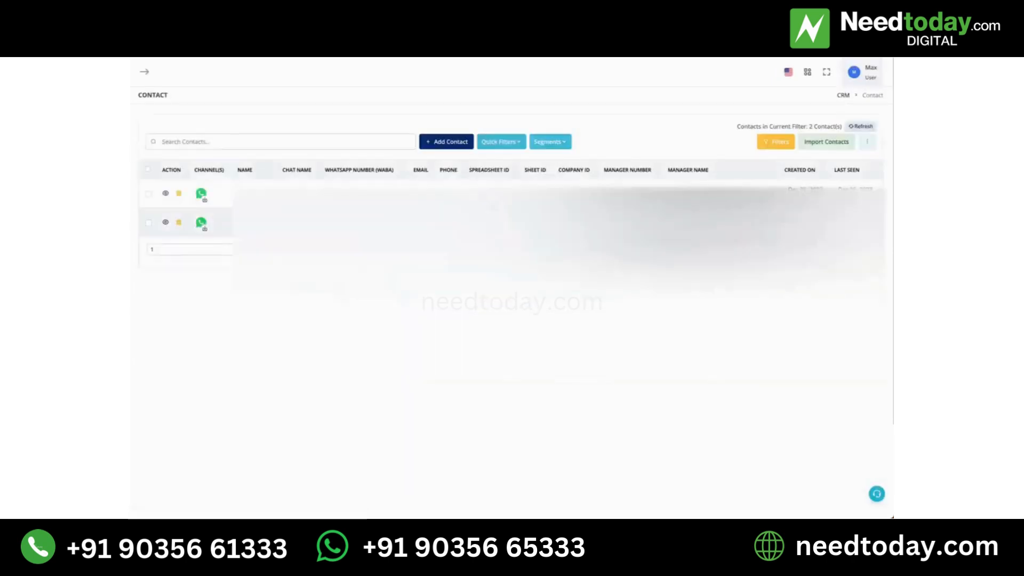
left_click(165, 222)
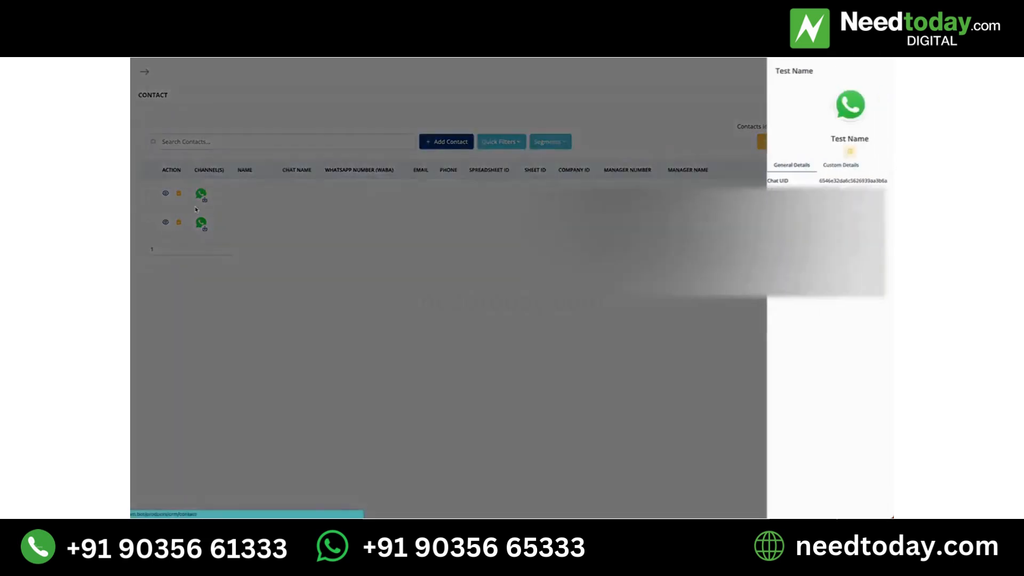
left_click(803, 164)
scroll(841, 457, "down", 1)
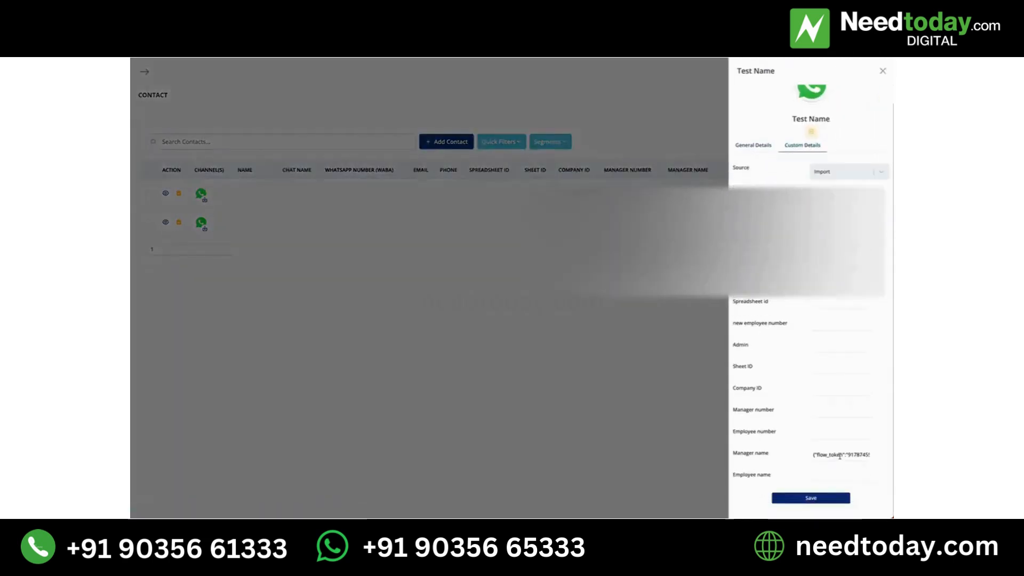
scroll(841, 282, "up", 1)
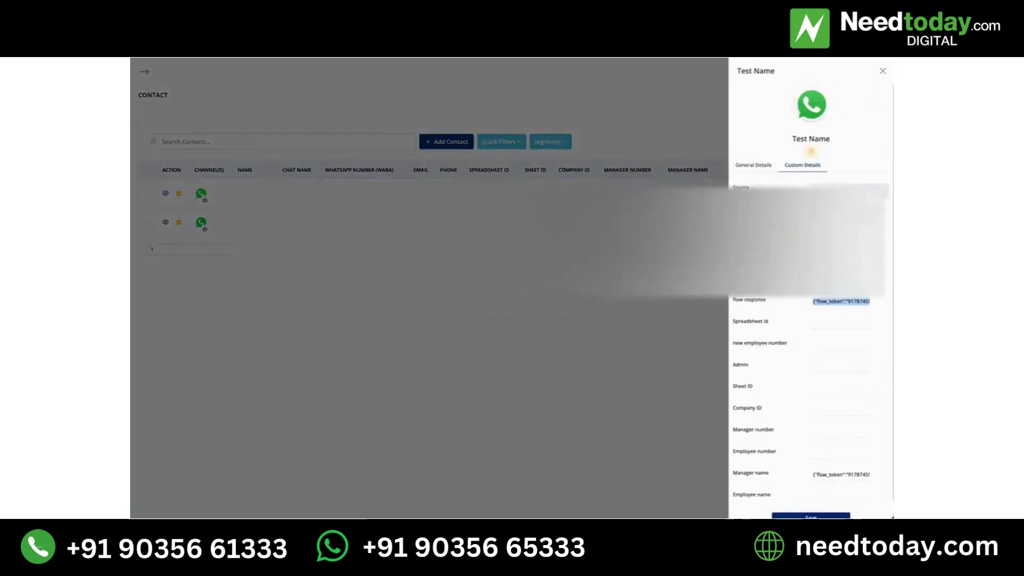